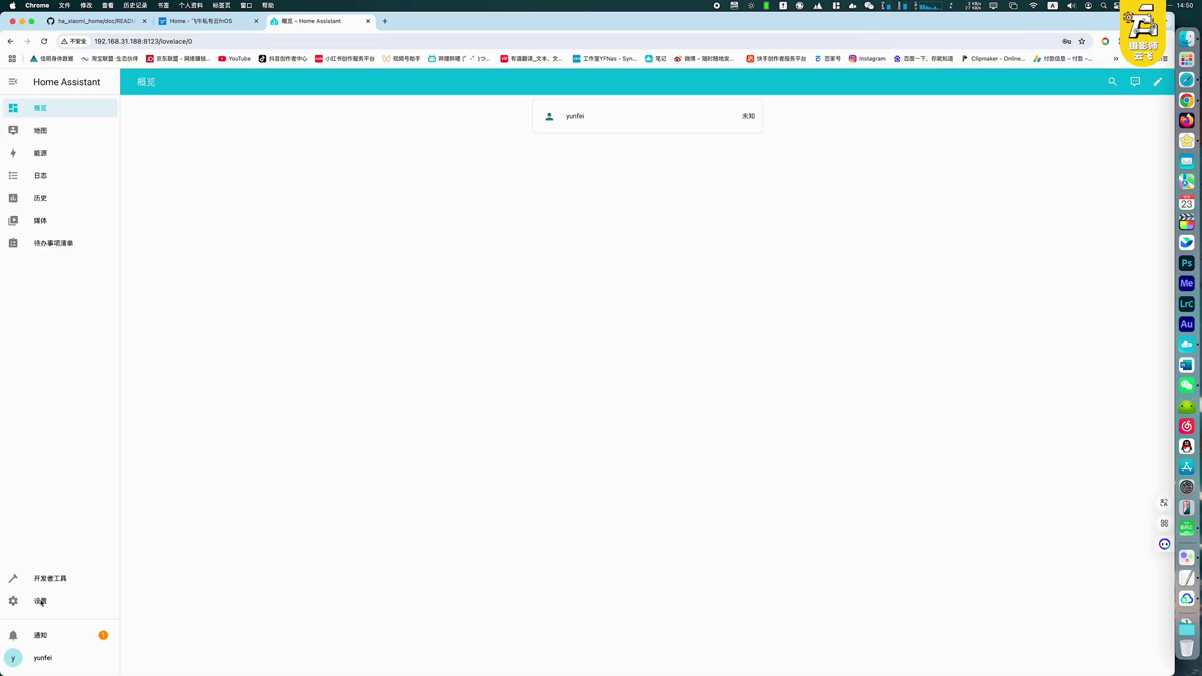
Start adding the discovered xiaomi_home integration from the devices and services settings and authorize it with the signed-in Xiaomi account
click(42, 602)
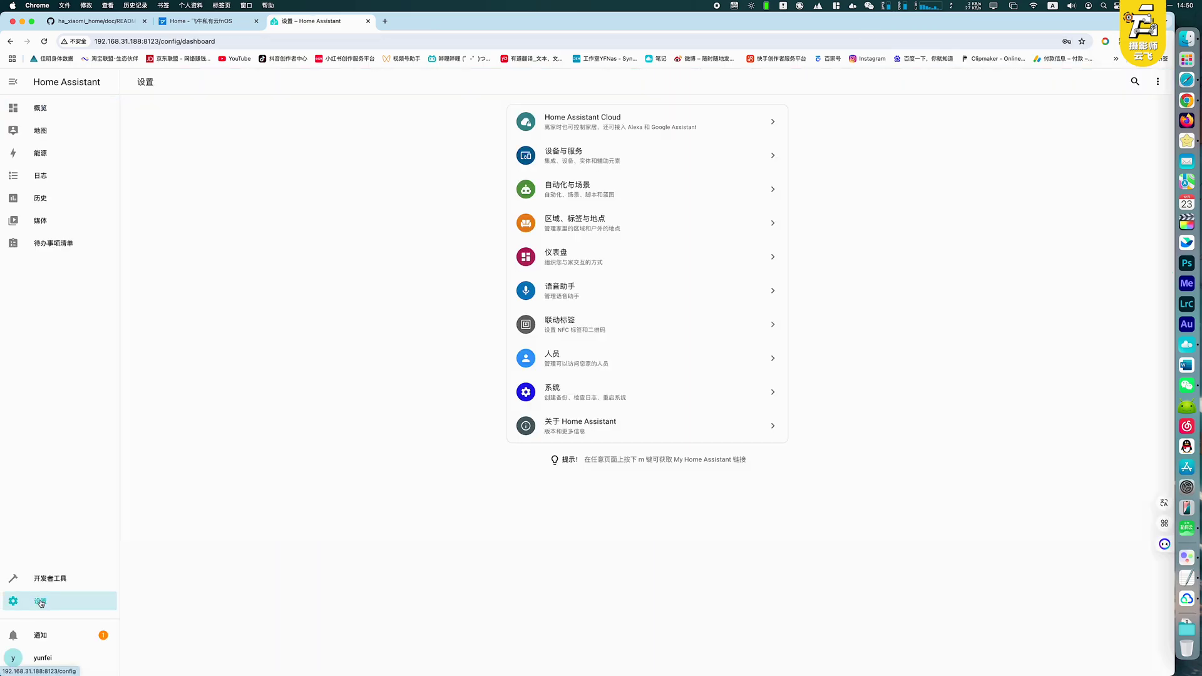
click(638, 160)
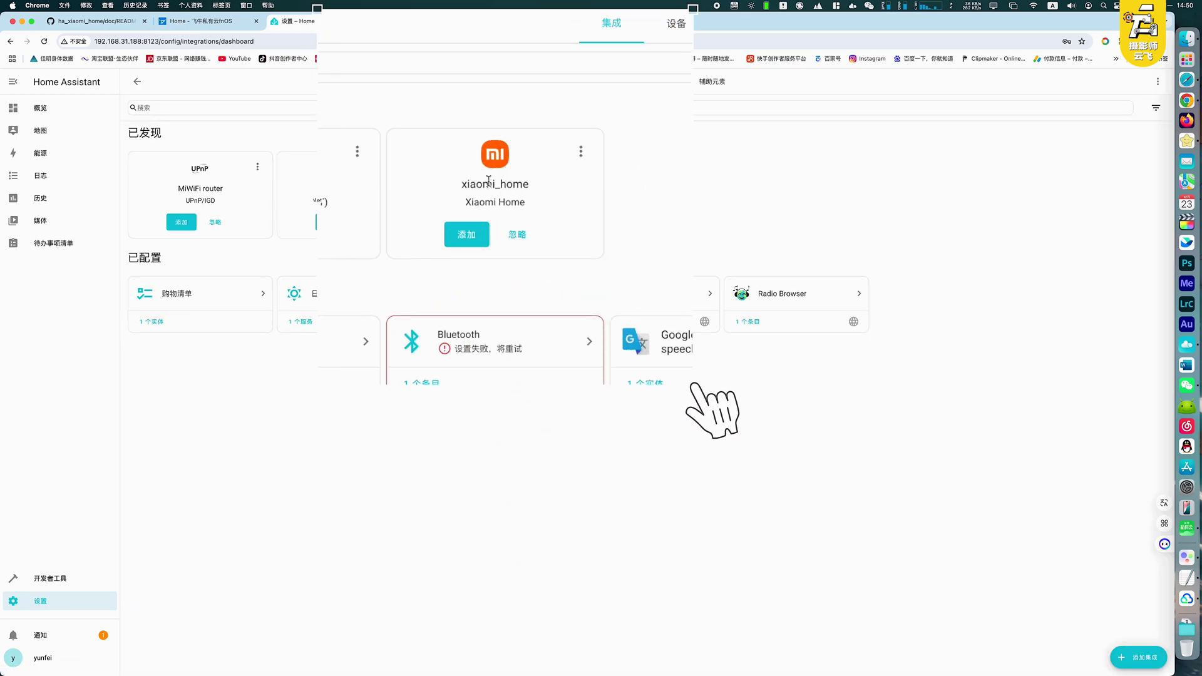
click(470, 235)
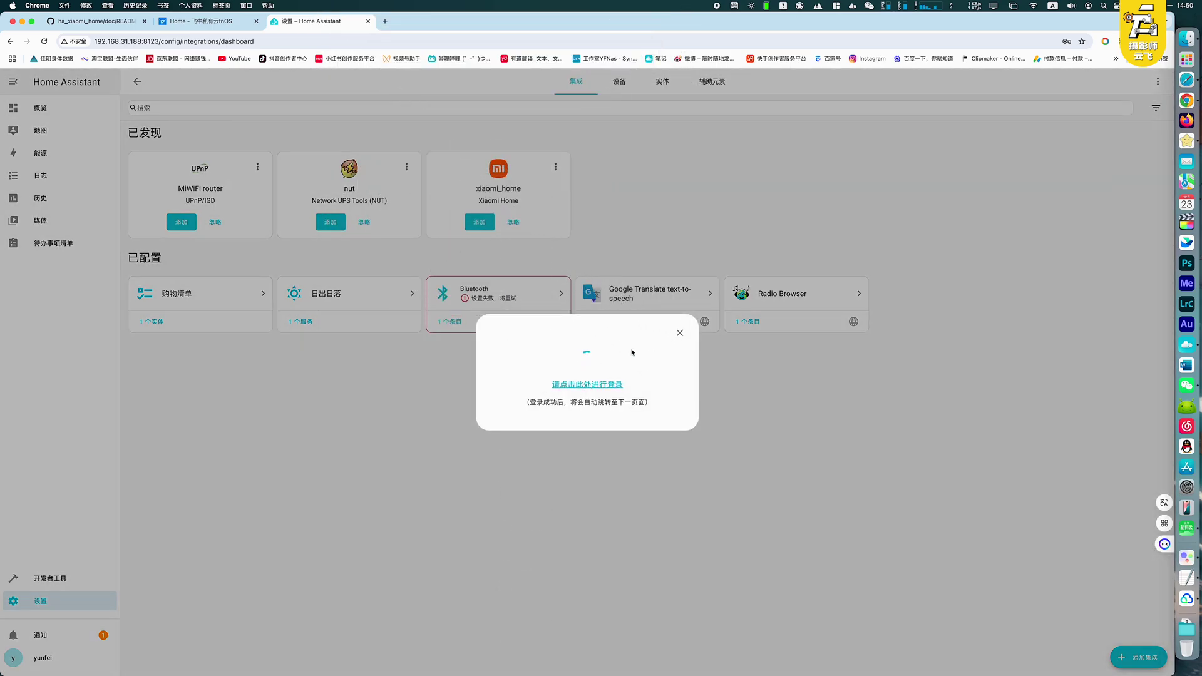
click(587, 384)
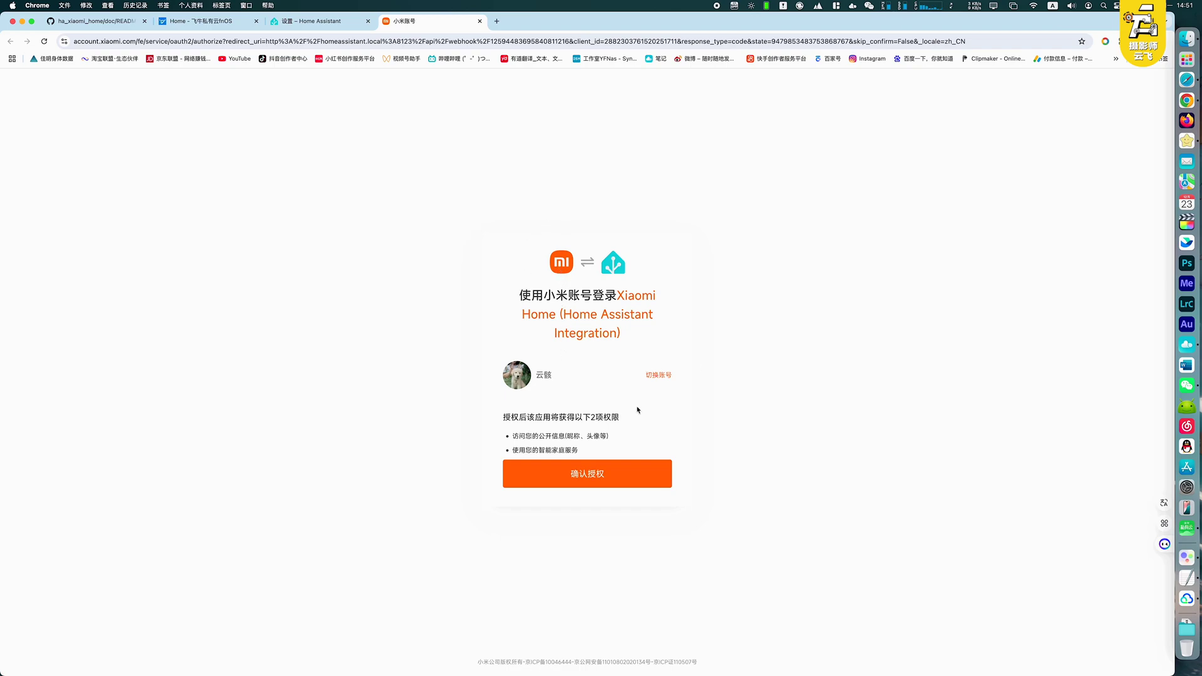
click(596, 473)
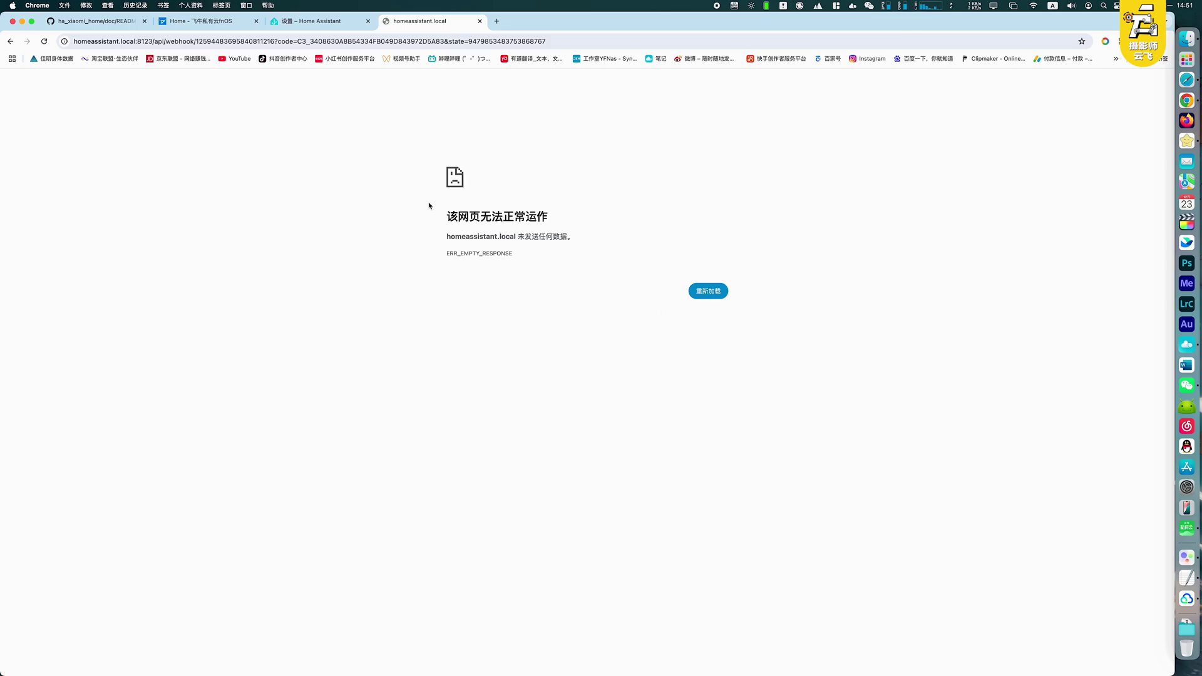
Replace the homeassistant.local host in the failed login redirect address with 192.168.31.188 and load the page
click(159, 40)
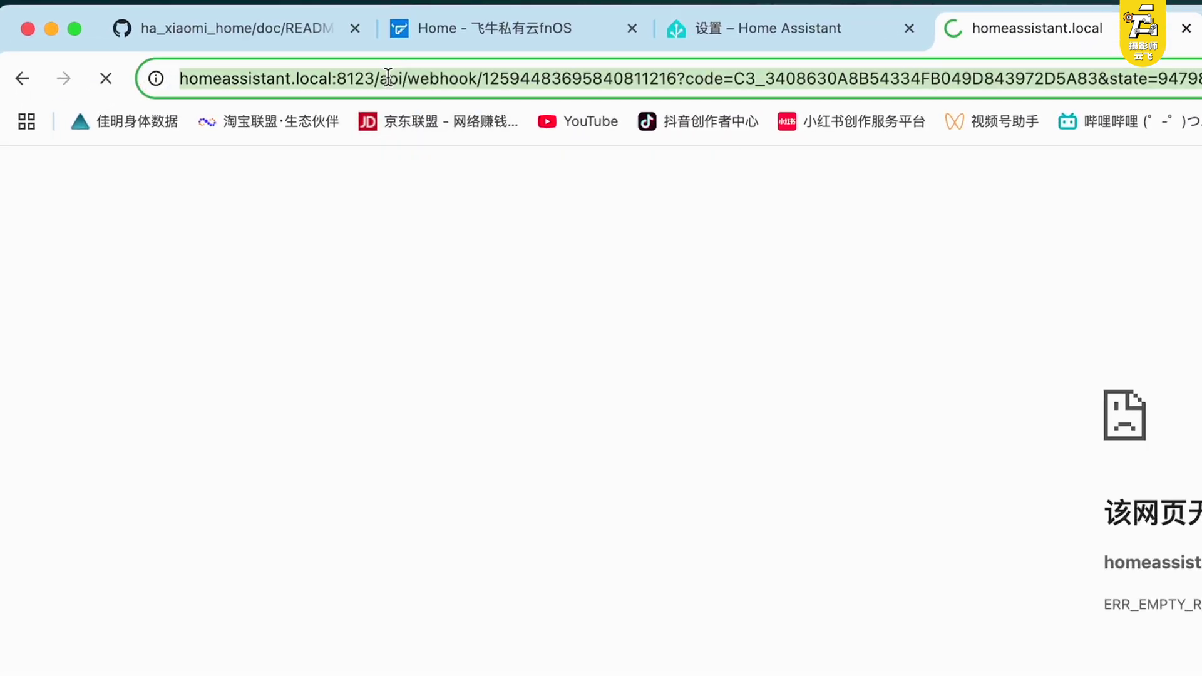
drag(332, 79, 155, 67)
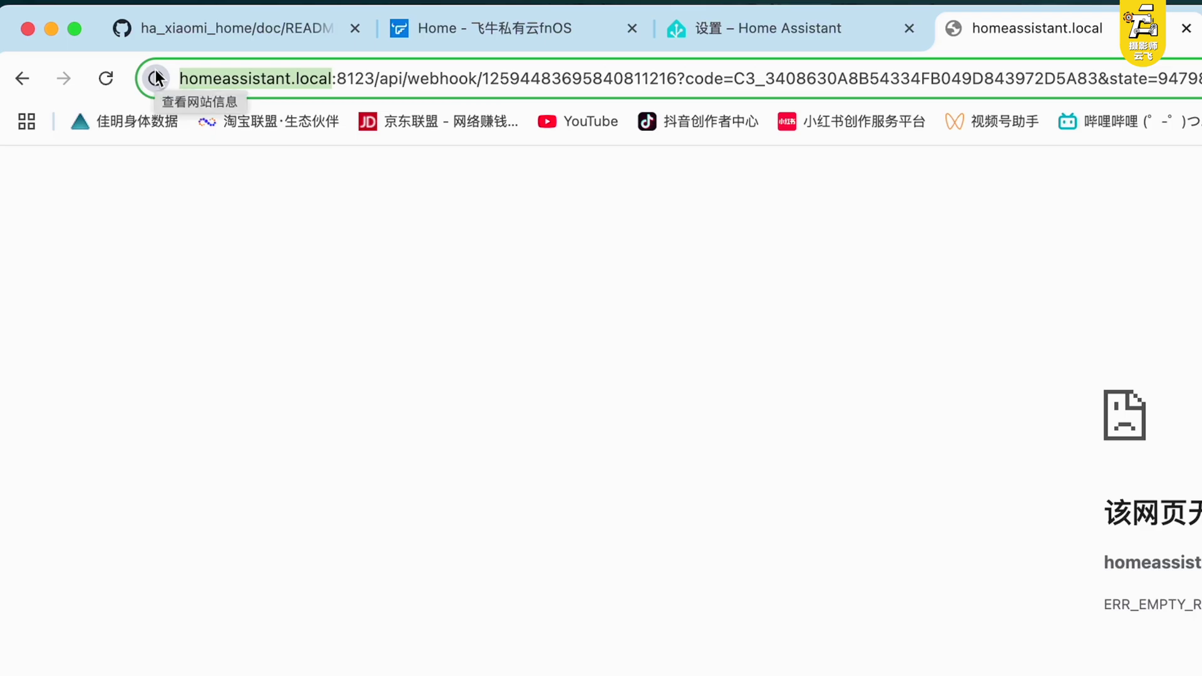
text(192.)
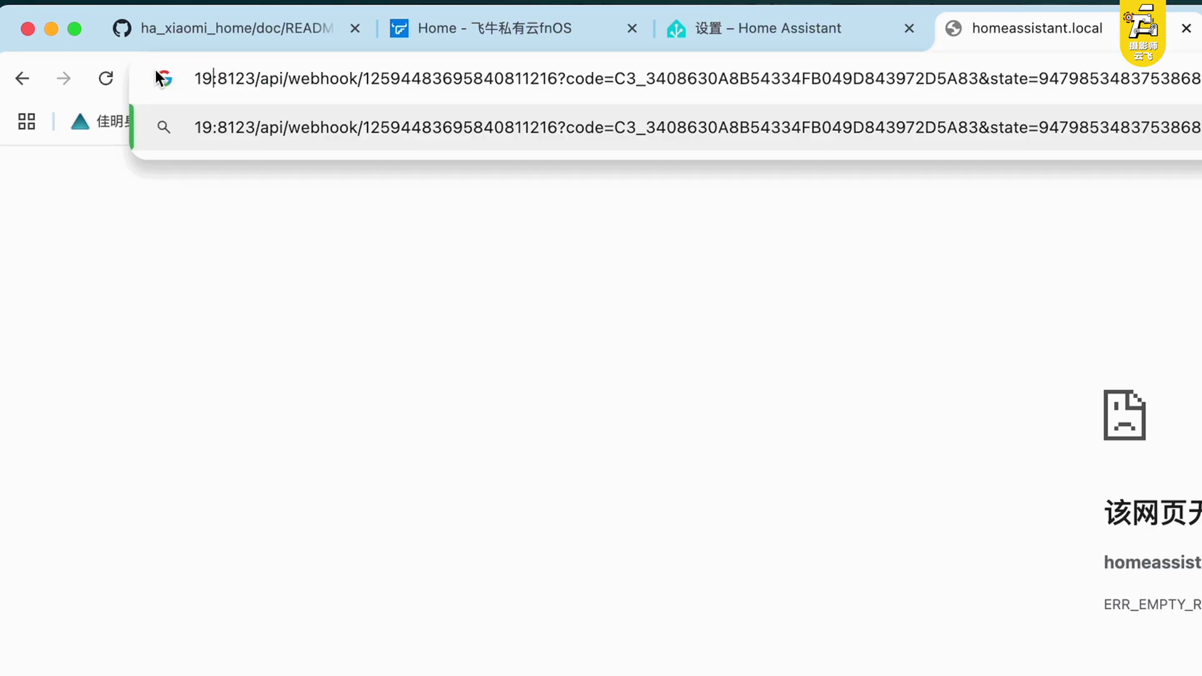
text(168.)
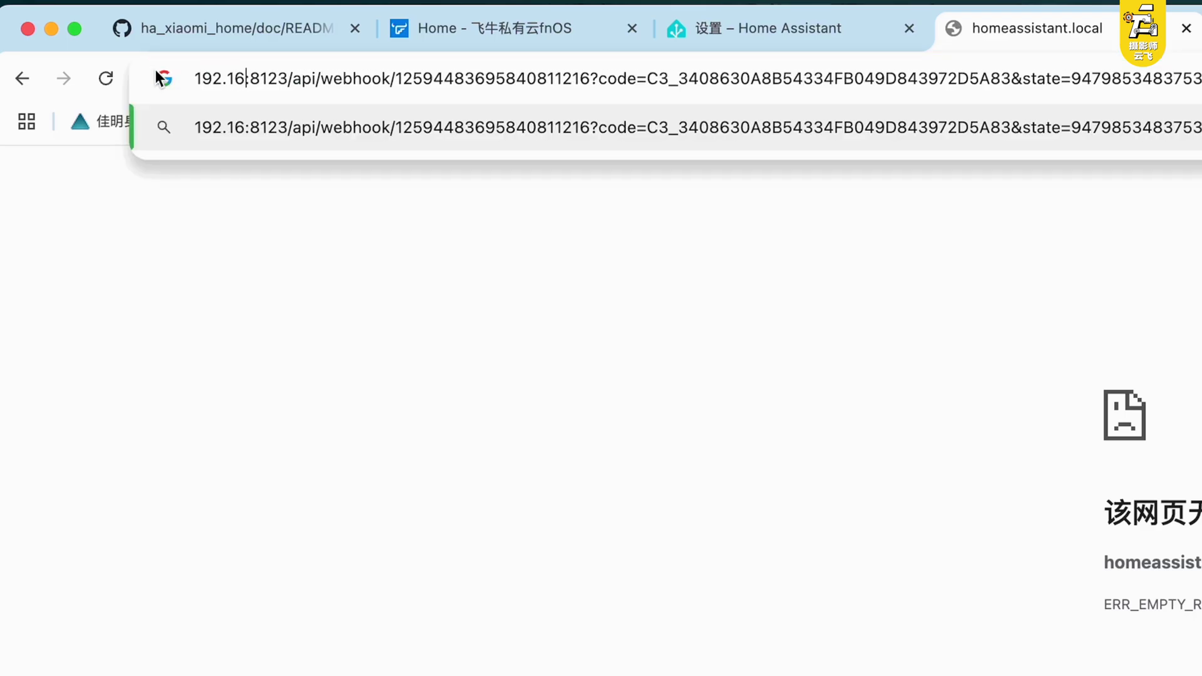
text(31.1)
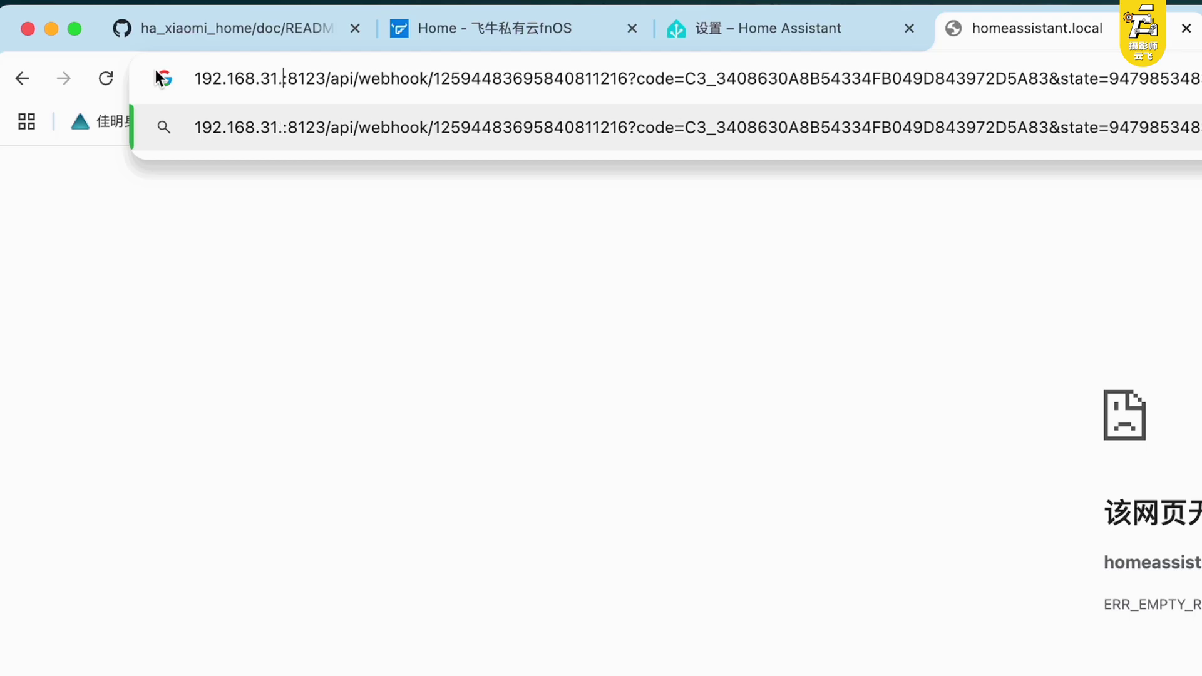
text(88)
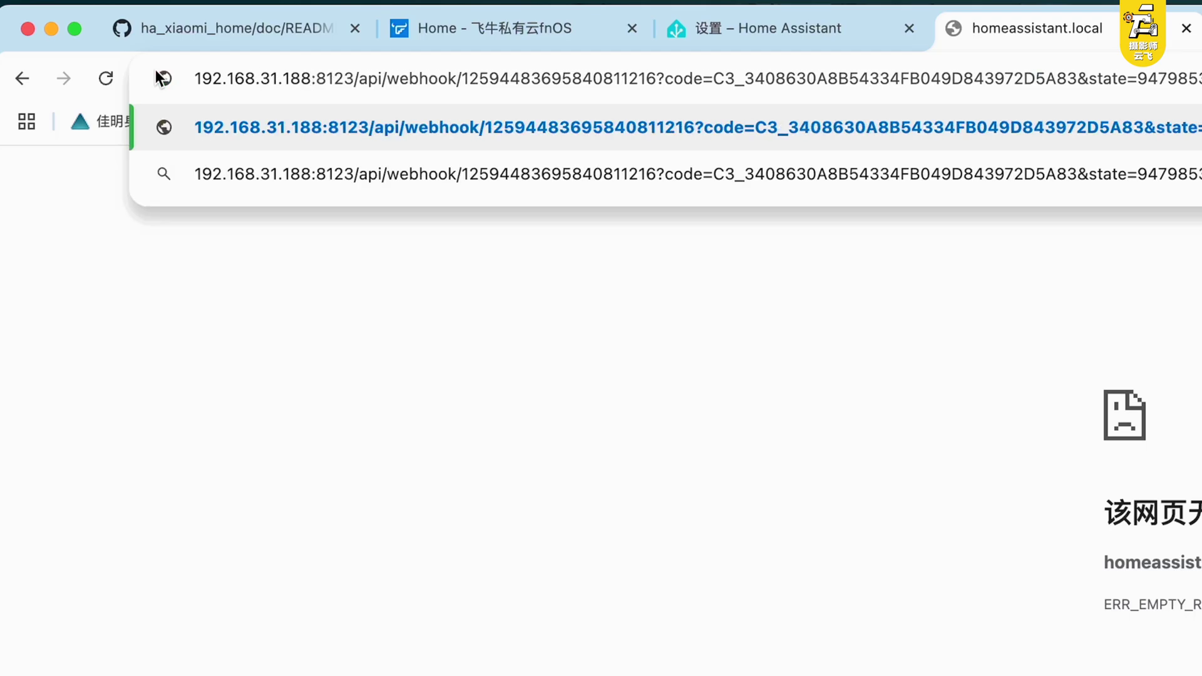
key(Return)
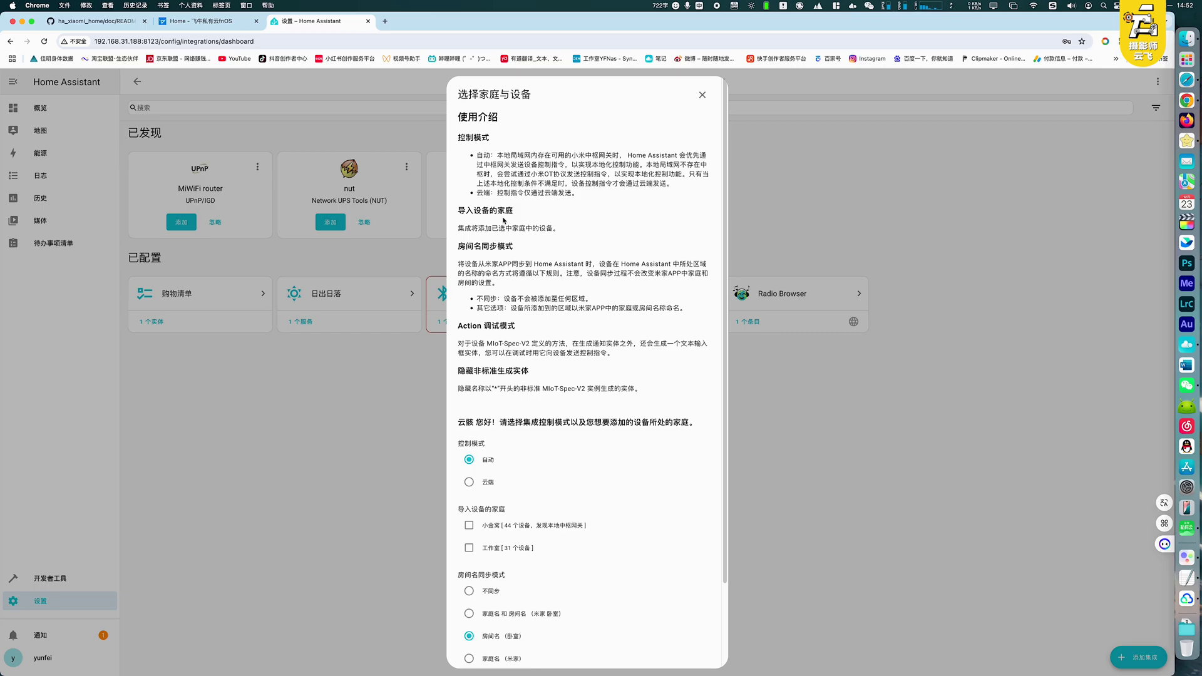
Read the setup notes on home import, room name sync, Action debug mode and hidden non-standard entities, and the integration options
drag(470, 229, 552, 230)
click(471, 262)
drag(470, 262, 592, 276)
drag(477, 299, 687, 308)
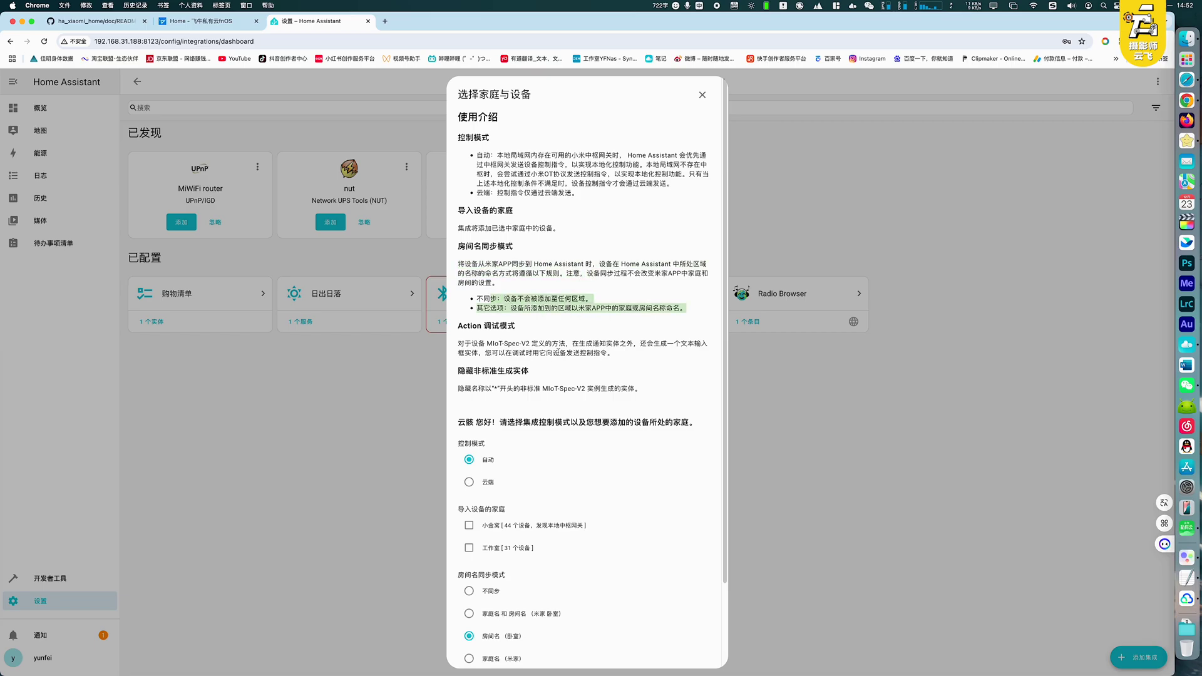
scroll(541, 396, down, 2)
scroll(540, 396, down, 2)
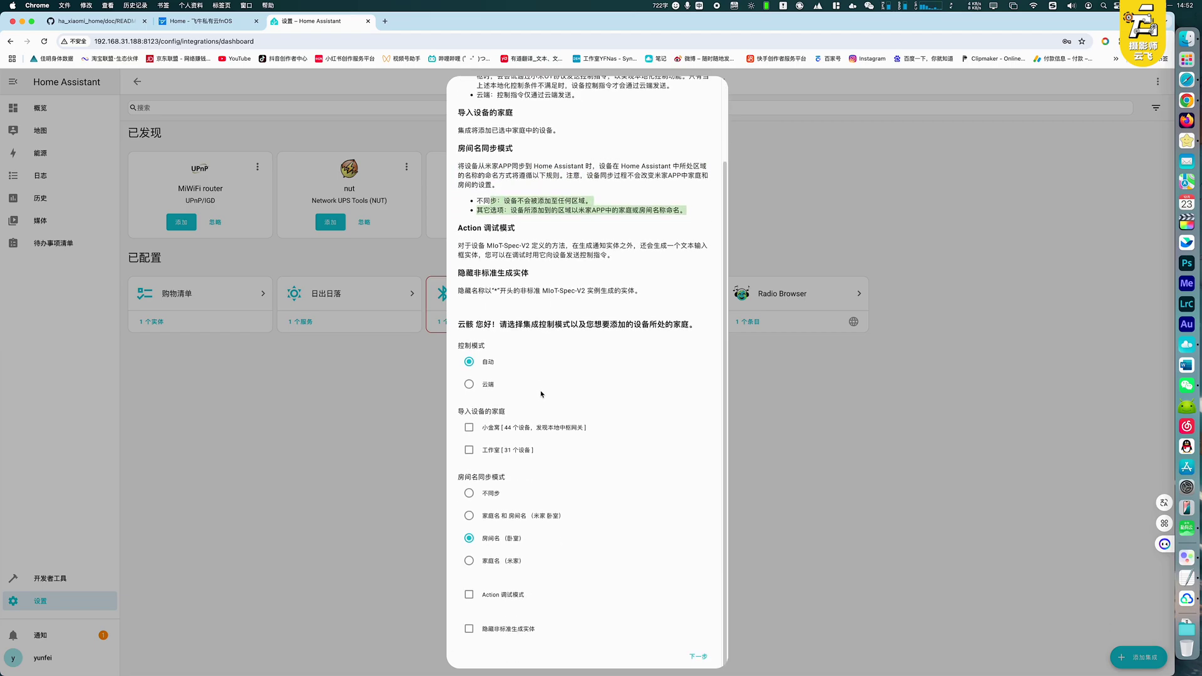
drag(460, 325, 682, 325)
click(497, 335)
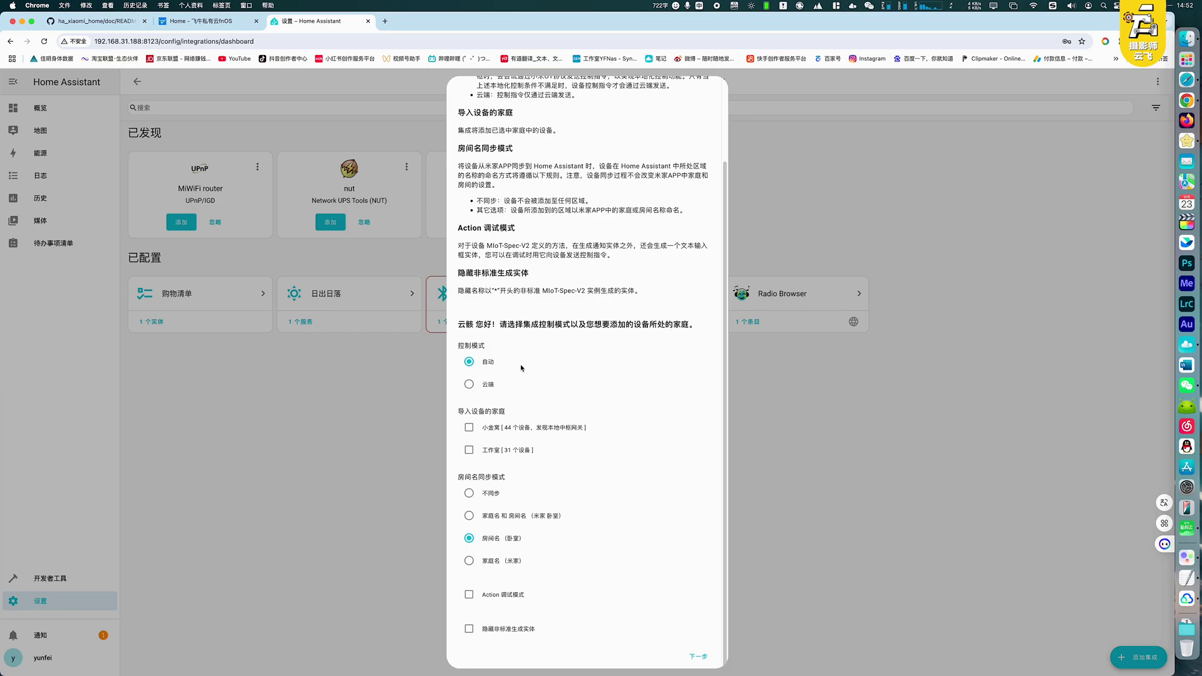
Select the 小金窝 home for device import, set room name sync to 家庭名 和 房间名, and submit the options
click(488, 430)
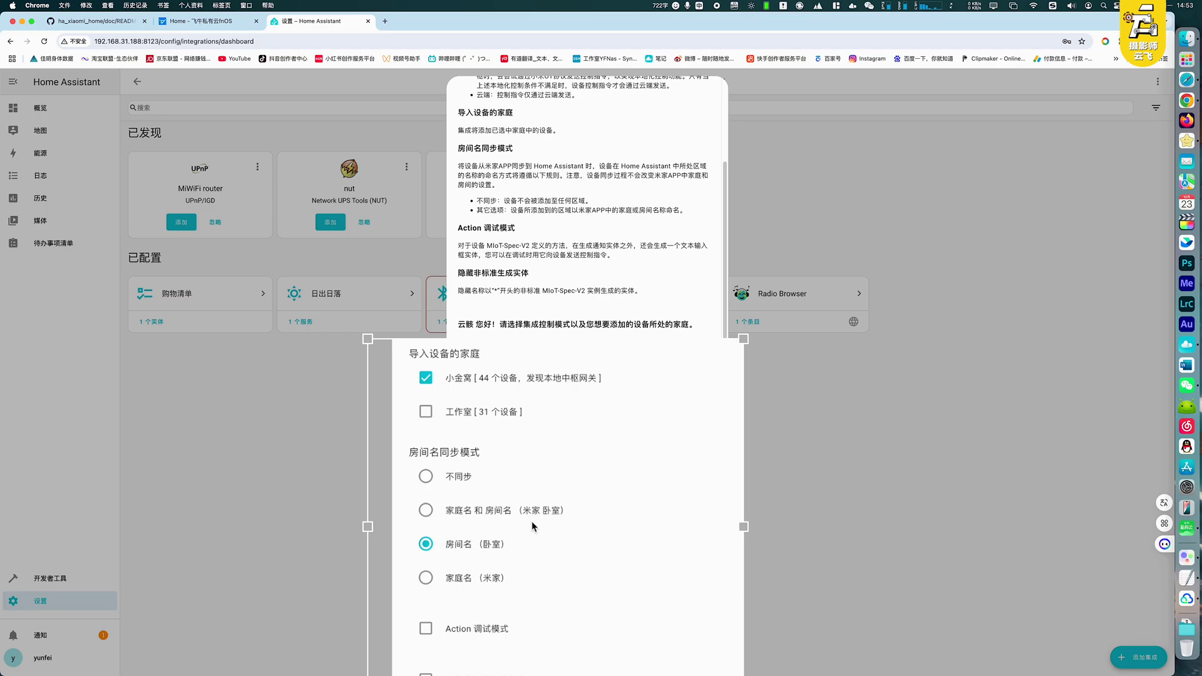
click(432, 512)
scroll(601, 633, up, 5)
scroll(601, 632, down, 5)
click(698, 656)
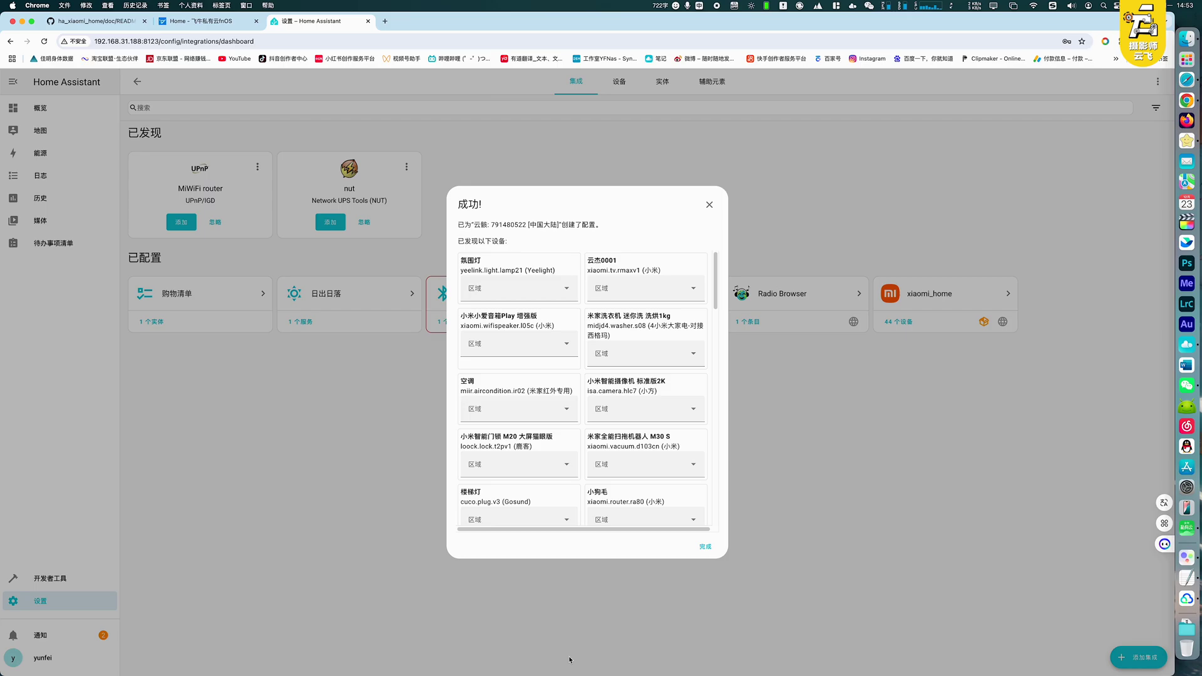
Look through the discovered devices and their area choices without assigning any area, and finish the Xiaomi Home setup
scroll(531, 386, down, 15)
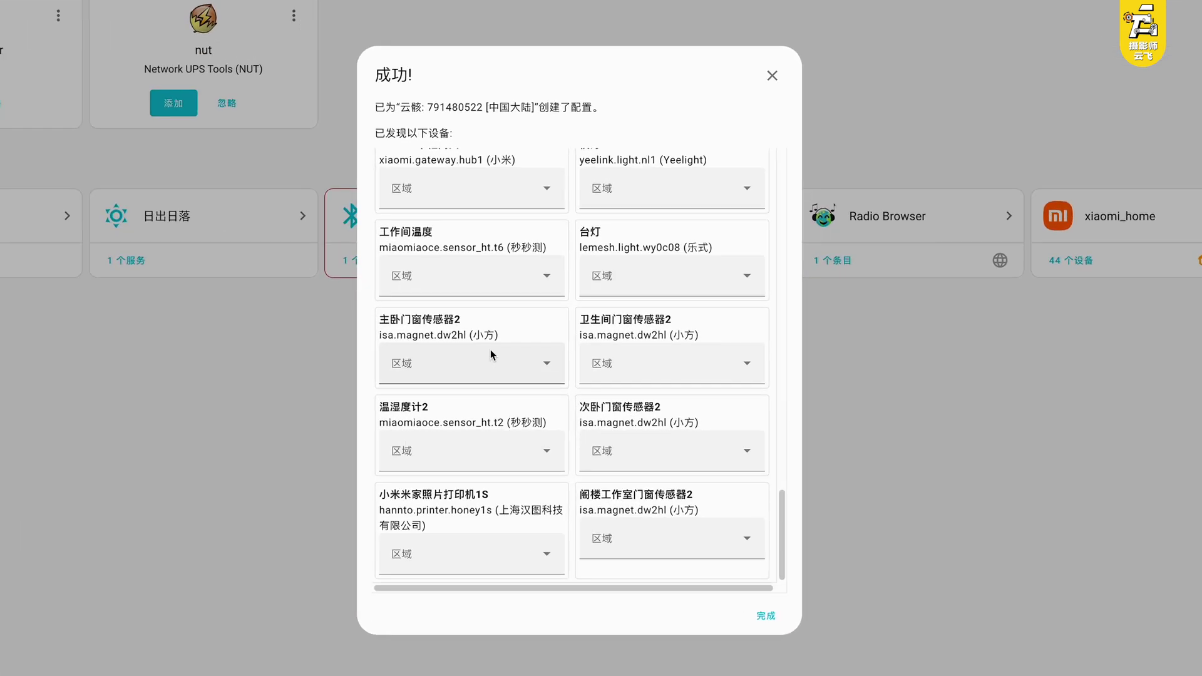
scroll(490, 350, up, 15)
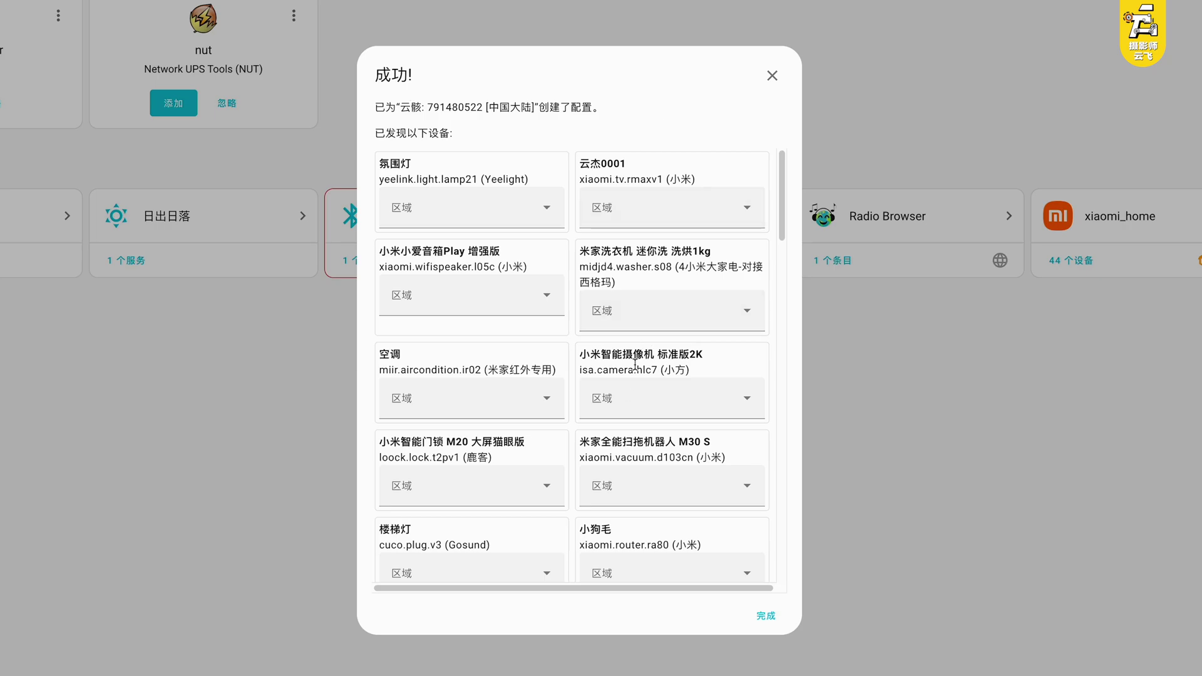
scroll(629, 375, down, 15)
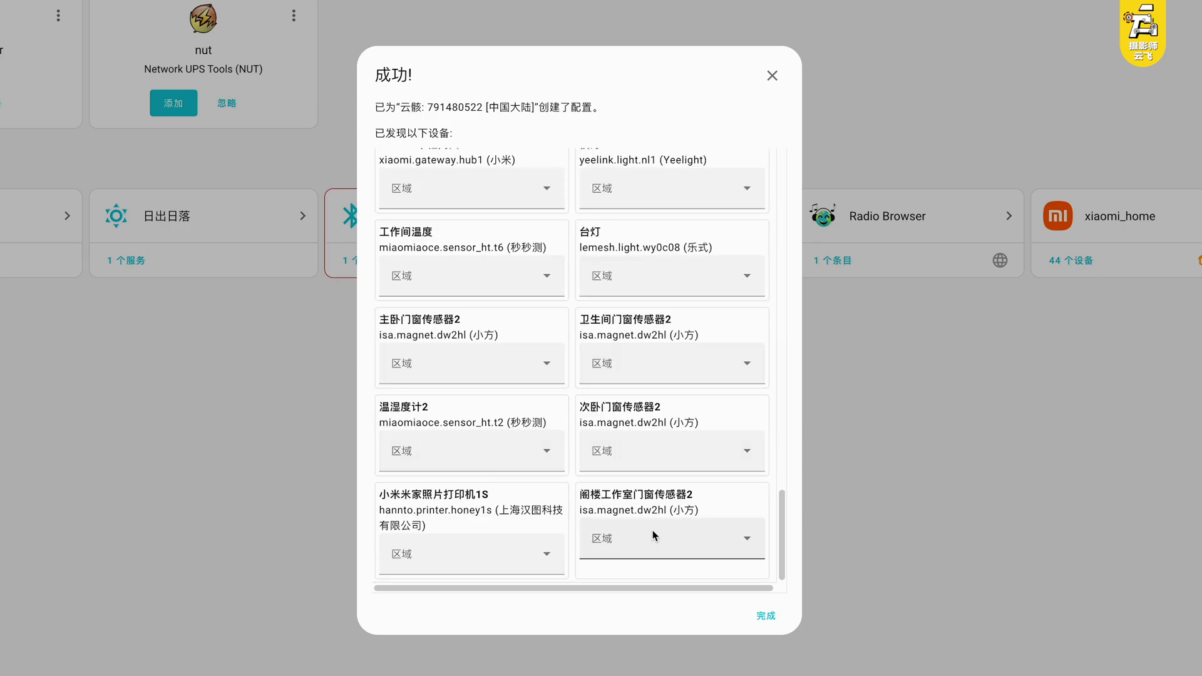
scroll(652, 532, up, 15)
click(464, 291)
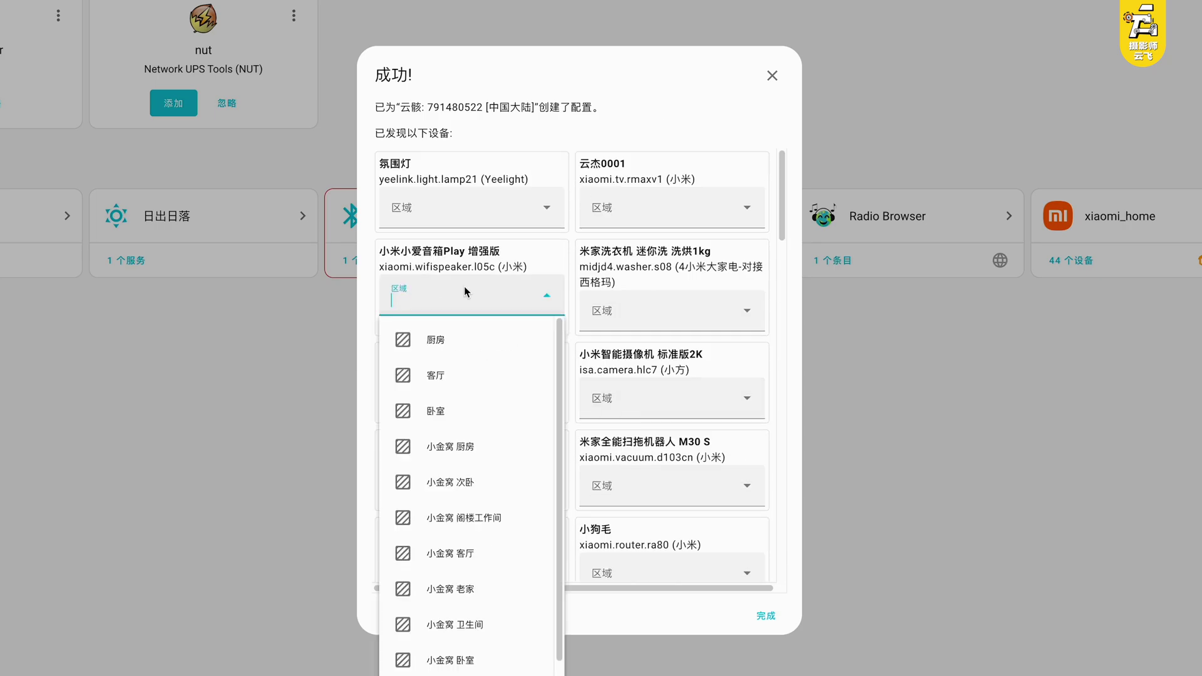
scroll(465, 291, down, 5)
scroll(567, 495, down, 6)
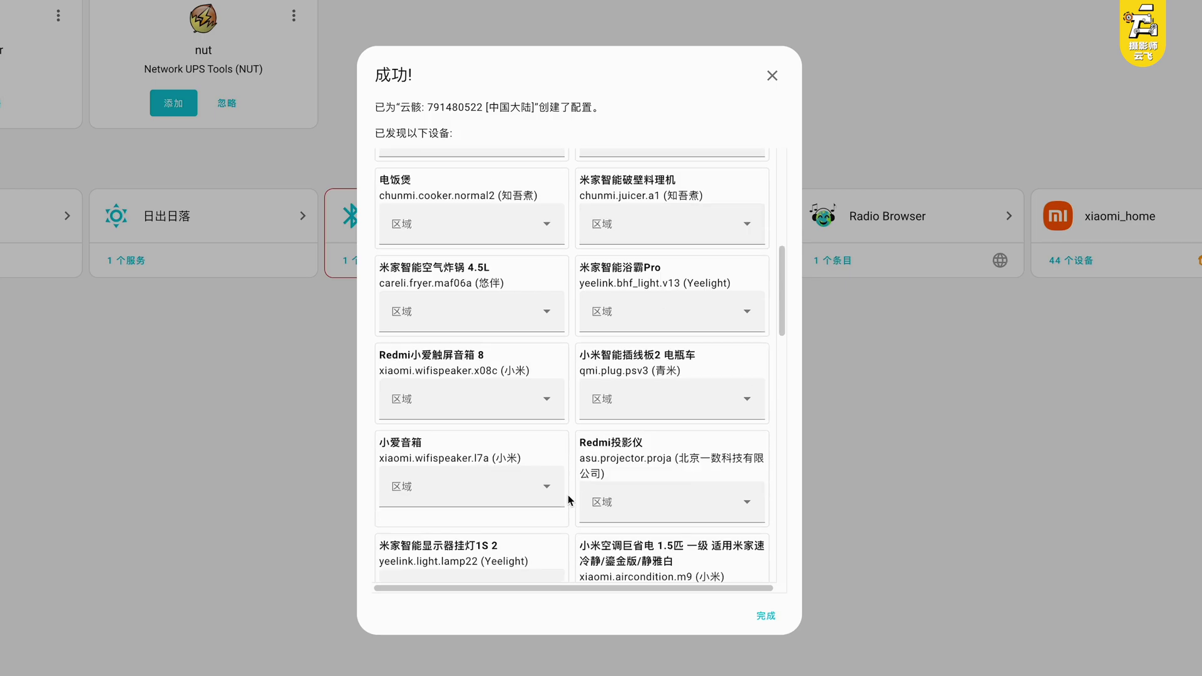
scroll(563, 376, up, 11)
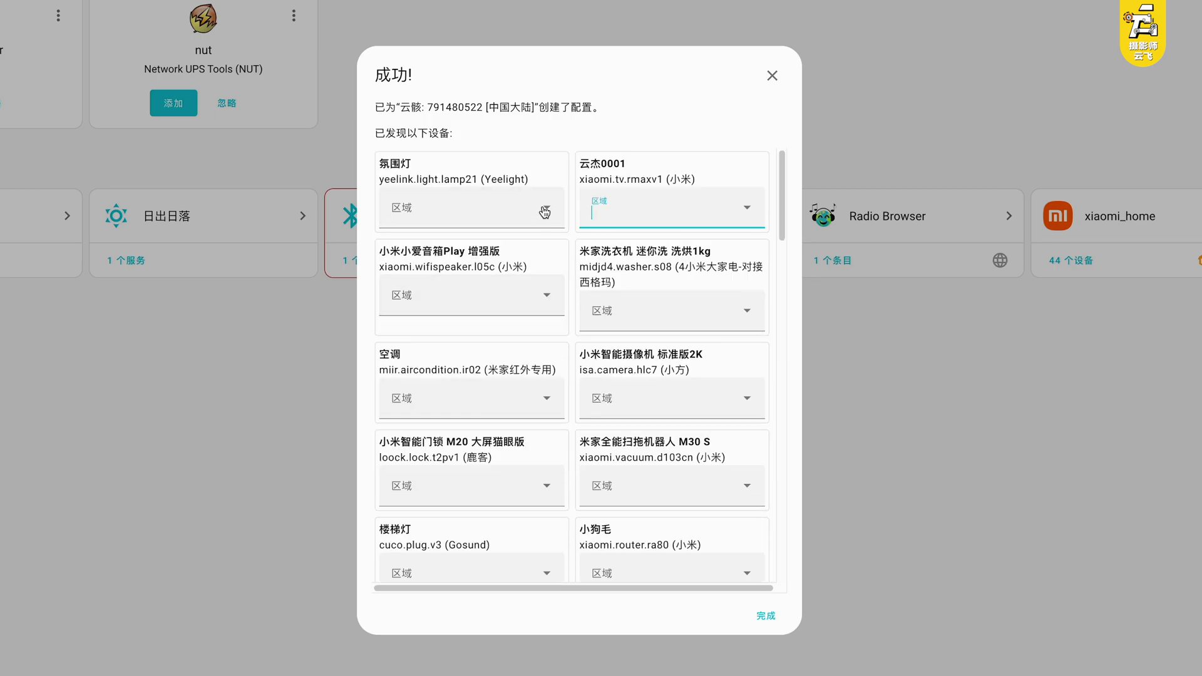
scroll(549, 338, down, 10)
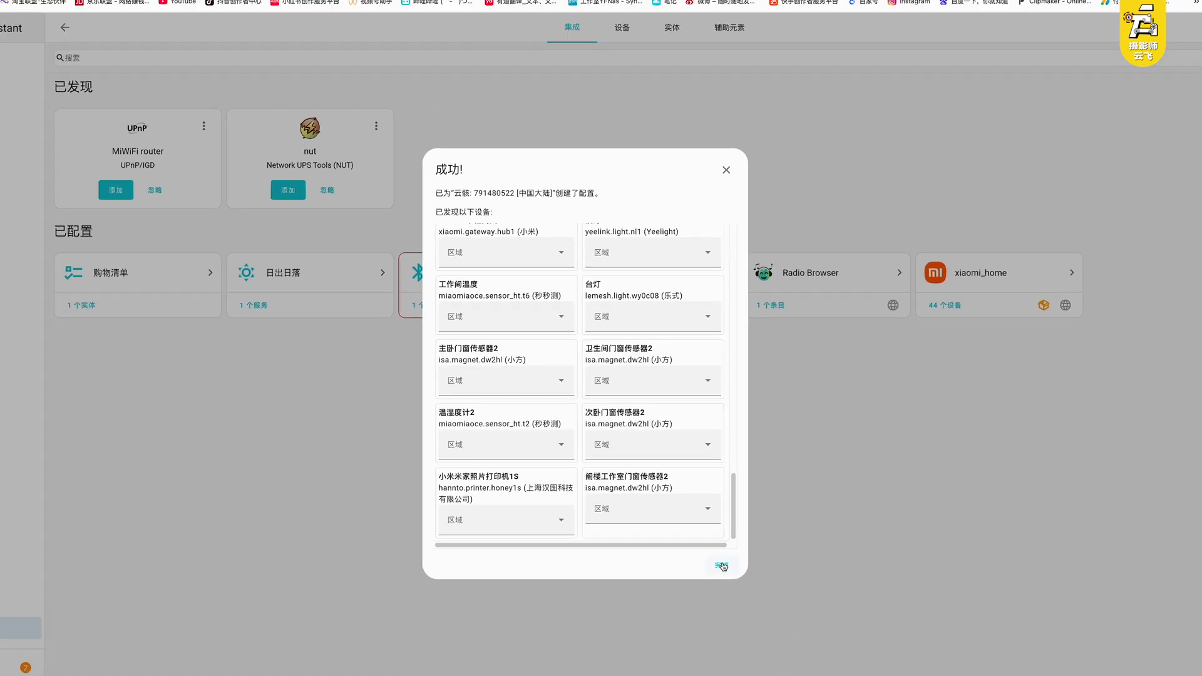
click(721, 566)
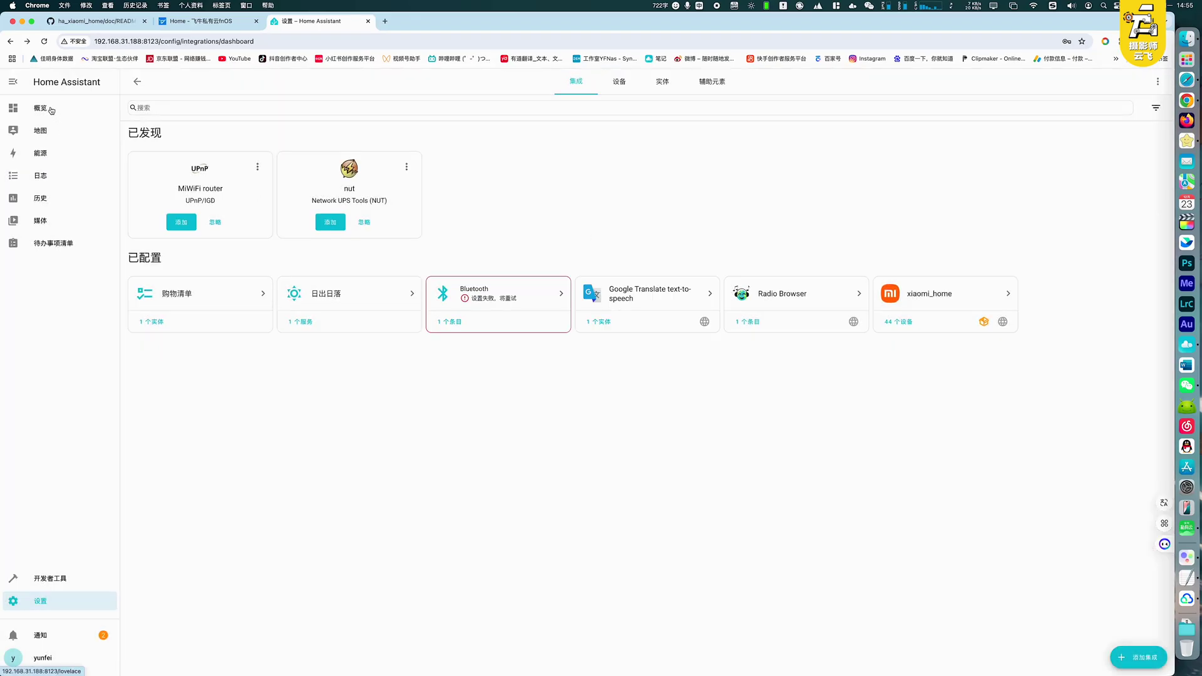
Open the overview dashboard and examine the imported Xiaomi devices and their controls, grouped by room
click(51, 108)
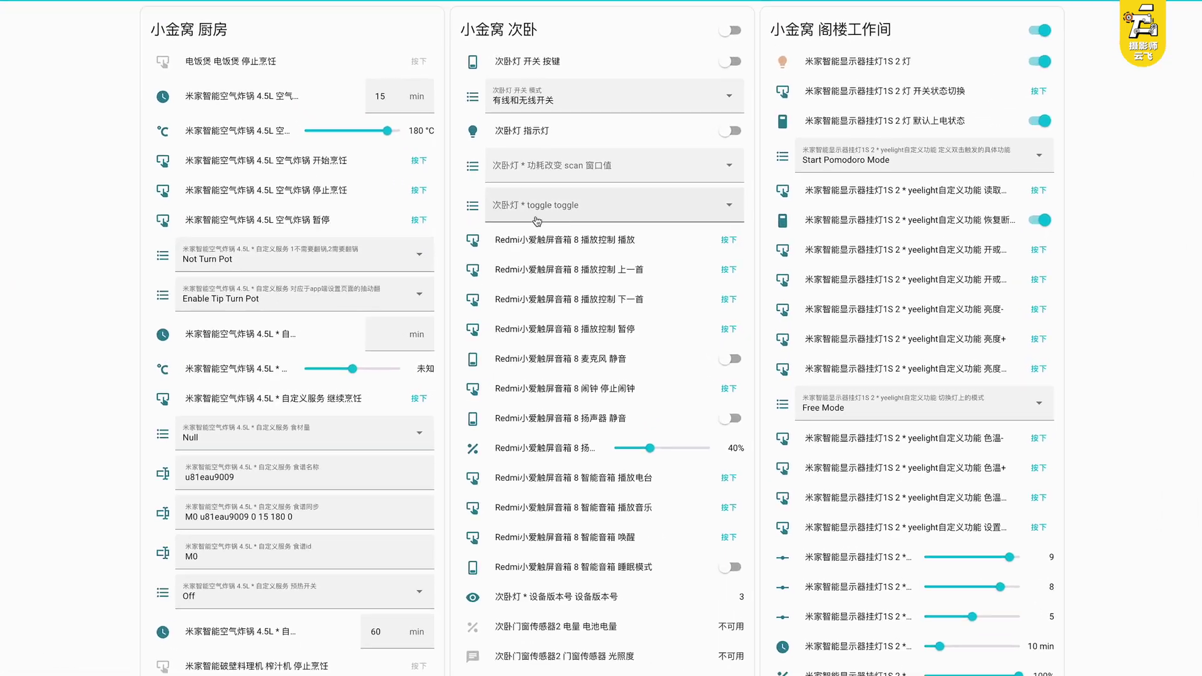
scroll(563, 362, down, 15)
scroll(547, 319, up, 15)
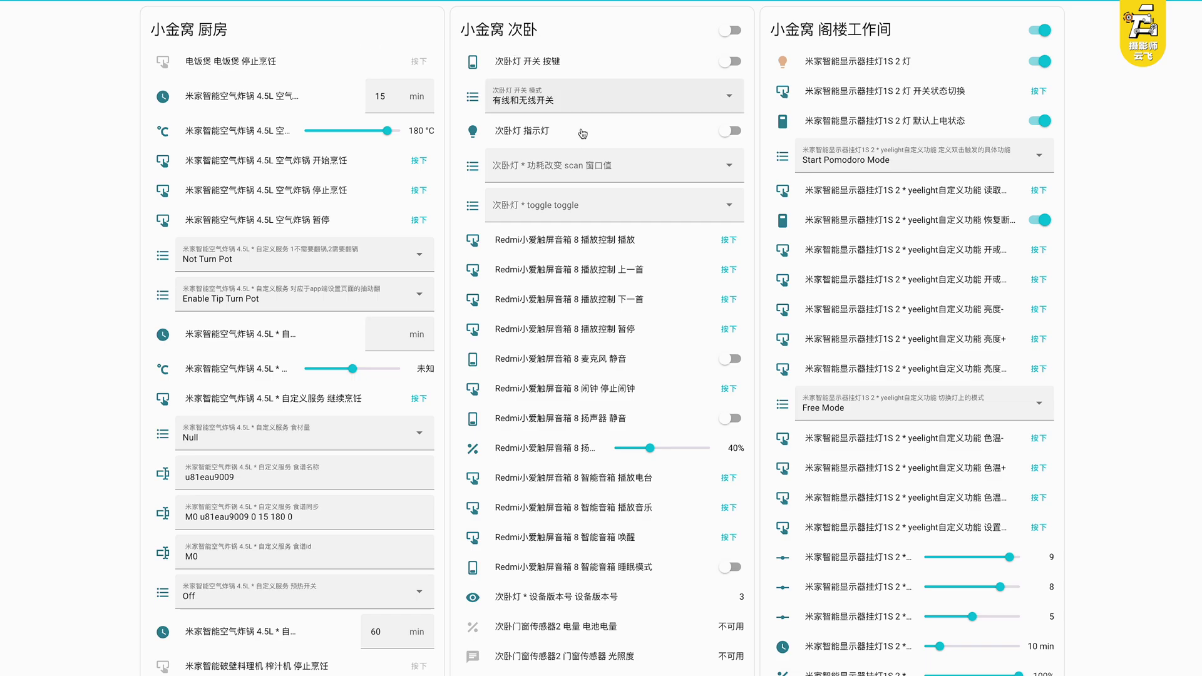
scroll(579, 262, down, 1)
scroll(579, 262, down, 8)
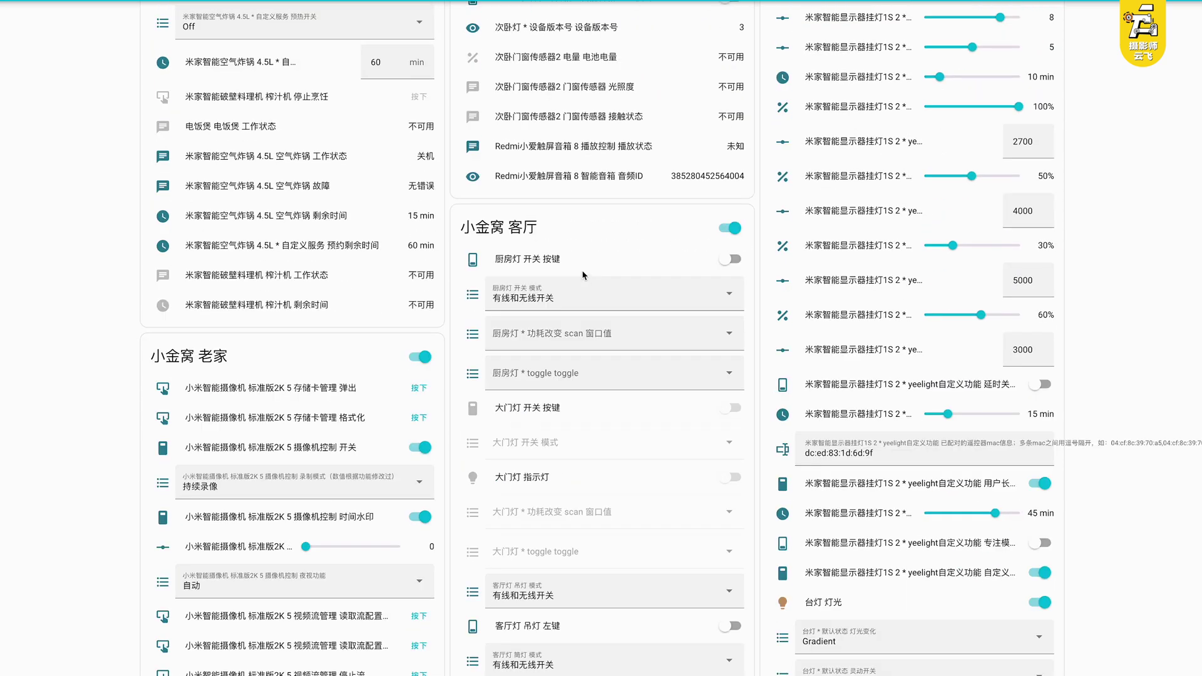
scroll(584, 277, down, 9)
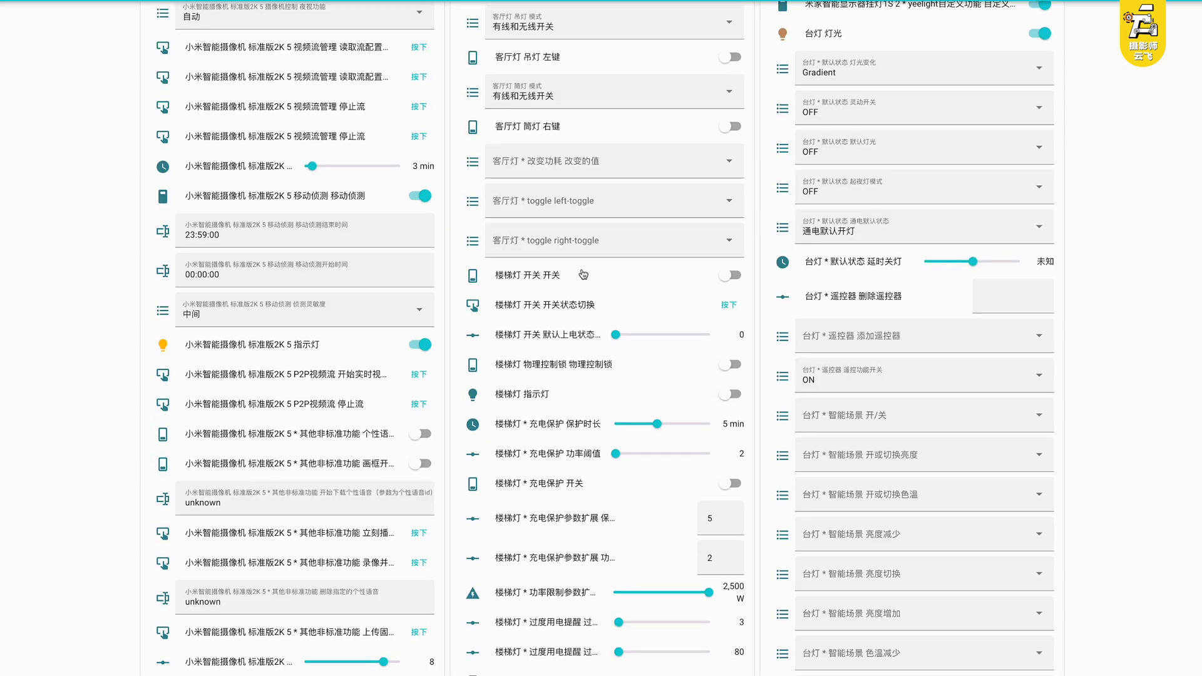
scroll(582, 272, down, 7)
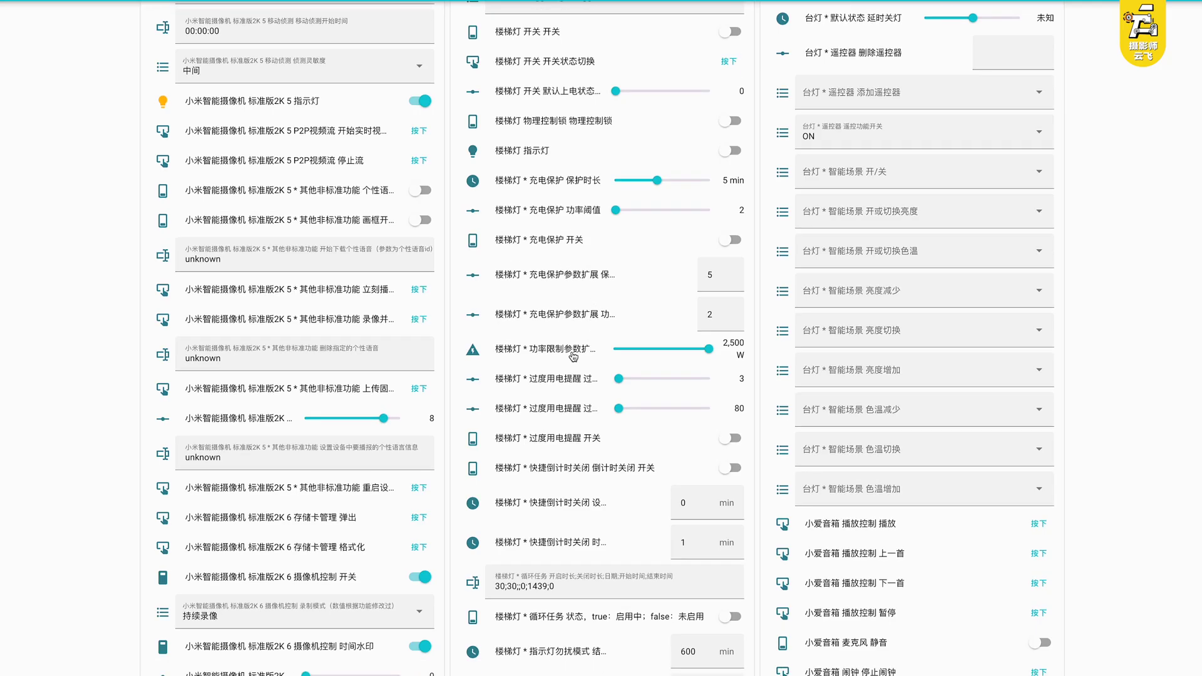
scroll(571, 374, down, 15)
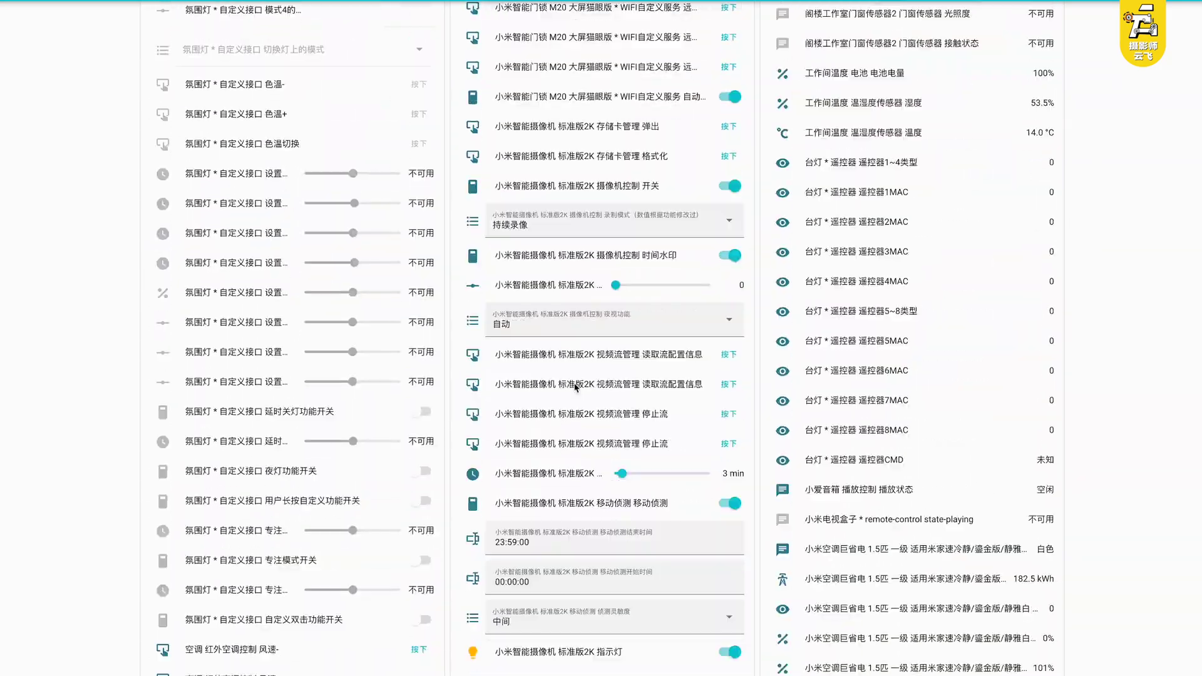
scroll(592, 387, down, 15)
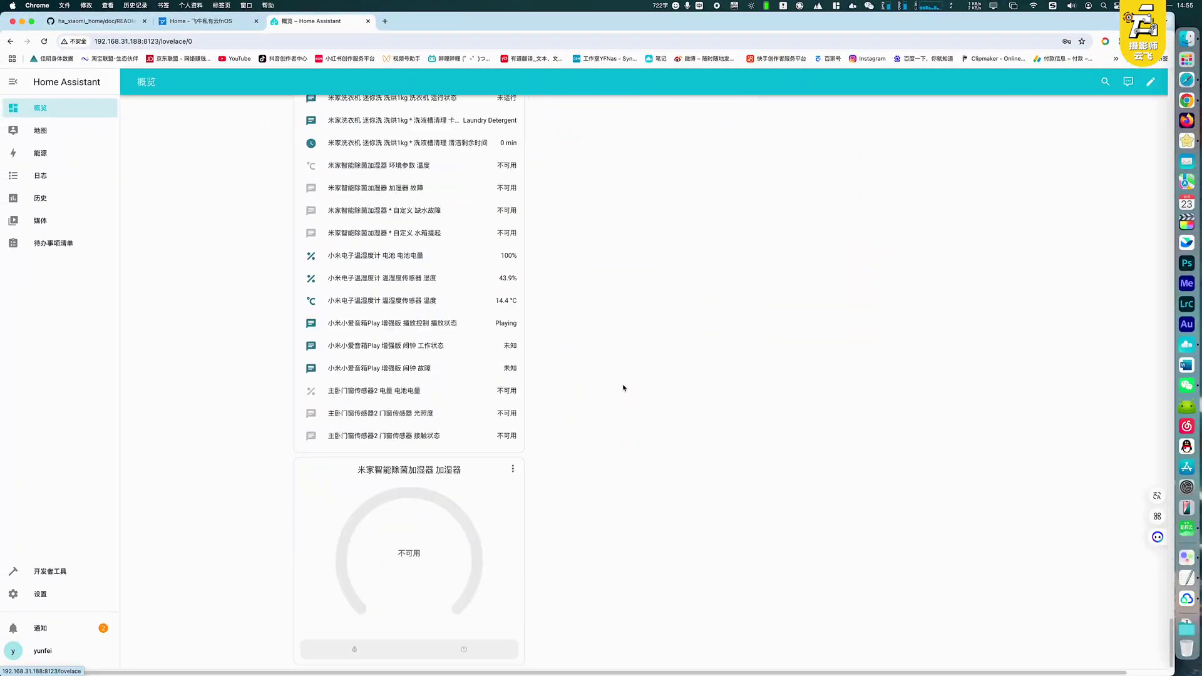
Examine the 米家智能除菌加湿器 humidifier card and the 小米空调巨省电 1.5匹 air conditioner card on the overview dashboard
click(513, 476)
click(706, 104)
click(799, 176)
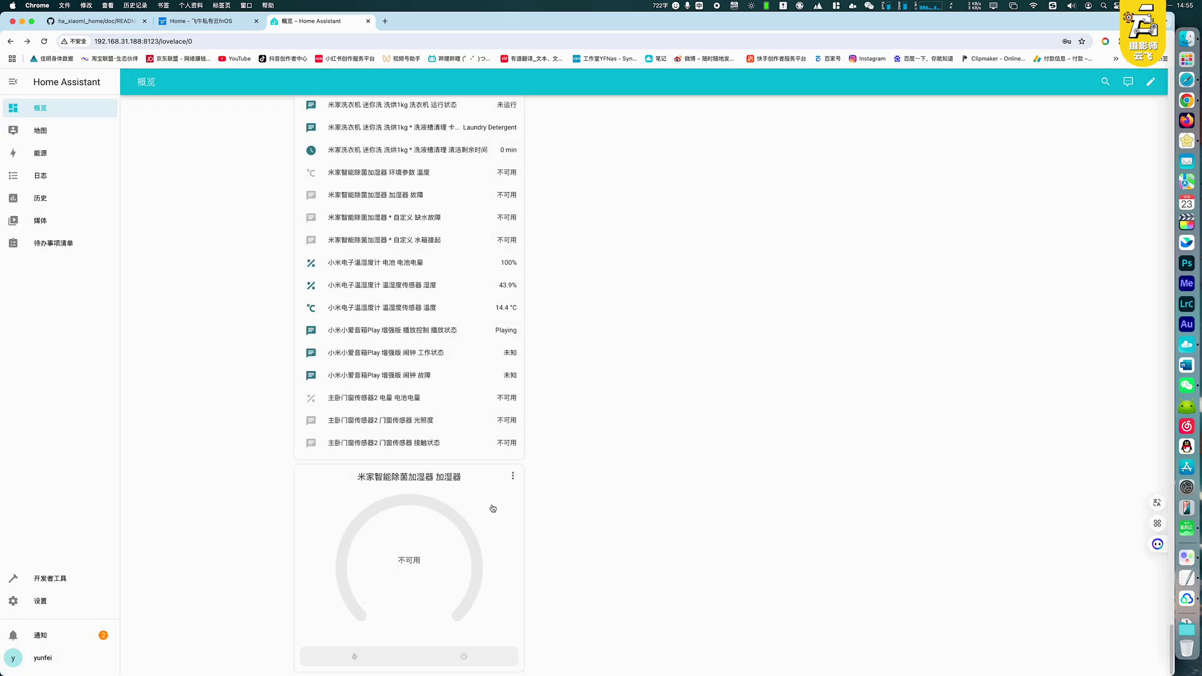
scroll(429, 514, up, 3)
scroll(430, 514, up, 10)
scroll(645, 361, down, 6)
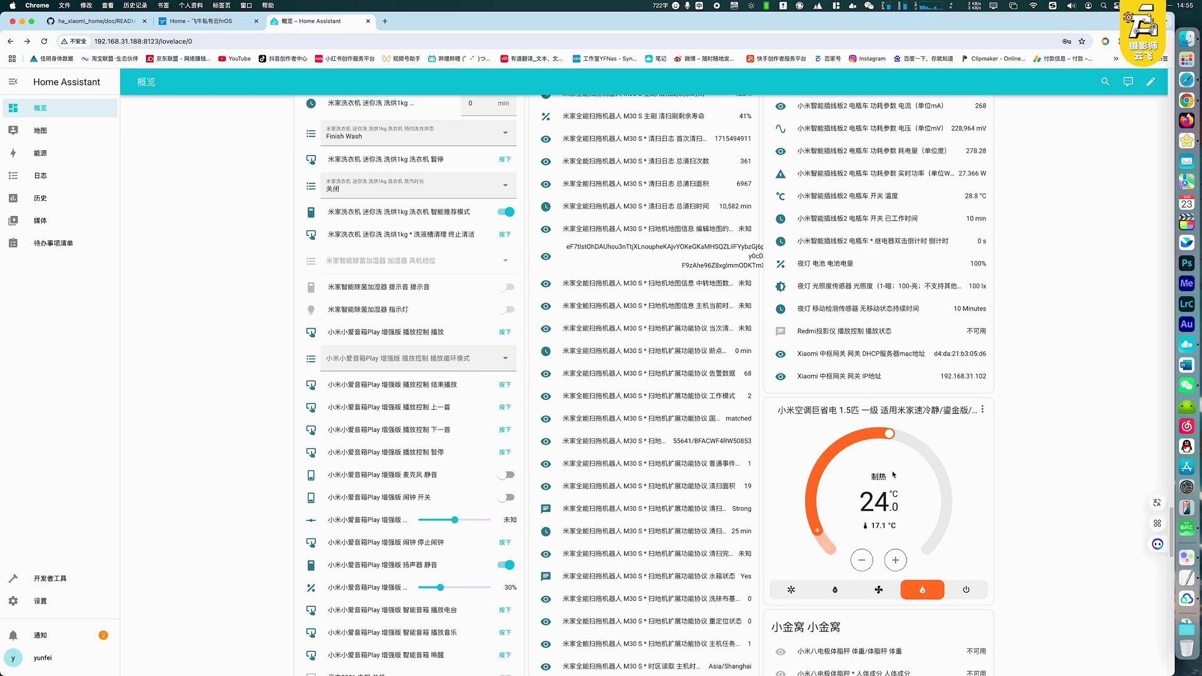
scroll(895, 537, down, 1)
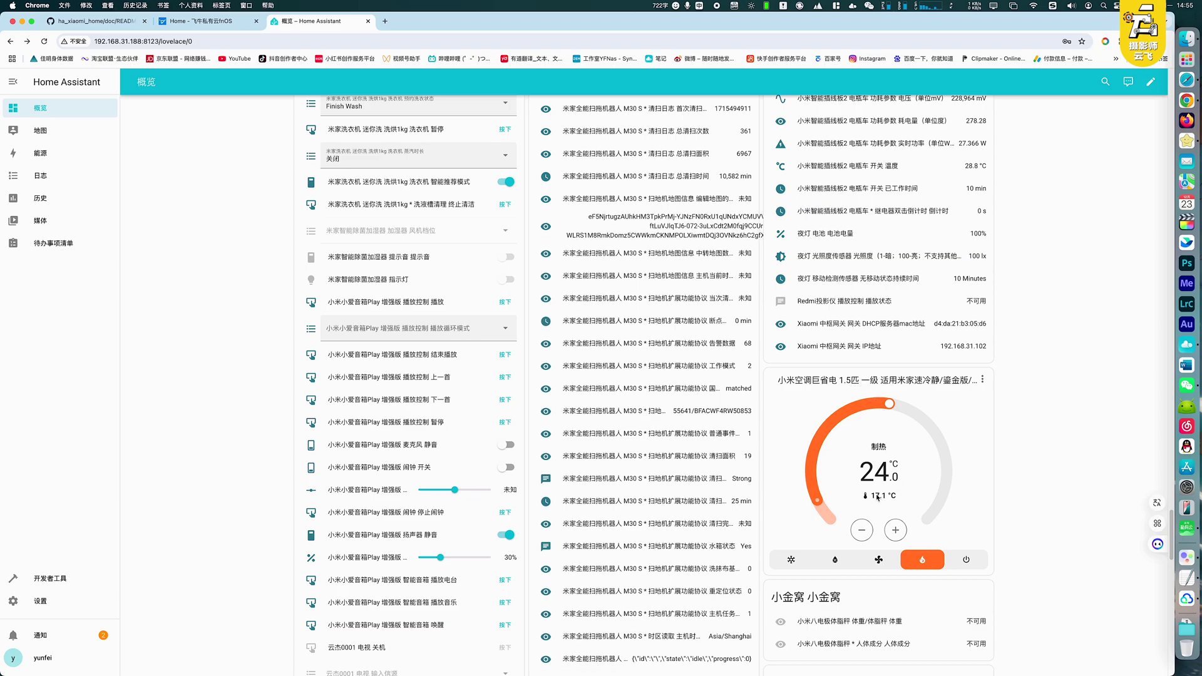
Look through the overview dashboard's imported Xiaomi devices in the 小金窝 厨房, 次卧, 客厅, 老家 and 阁楼工作间 room cards
scroll(830, 480, down, 5)
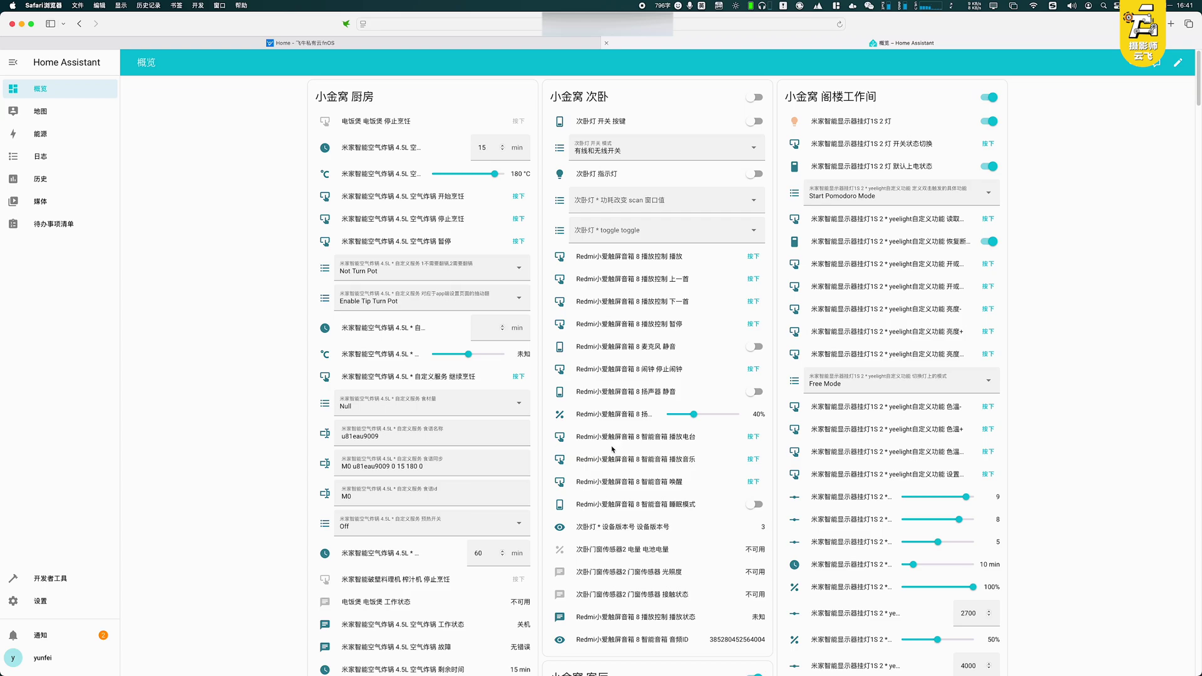
scroll(612, 450, down, 10)
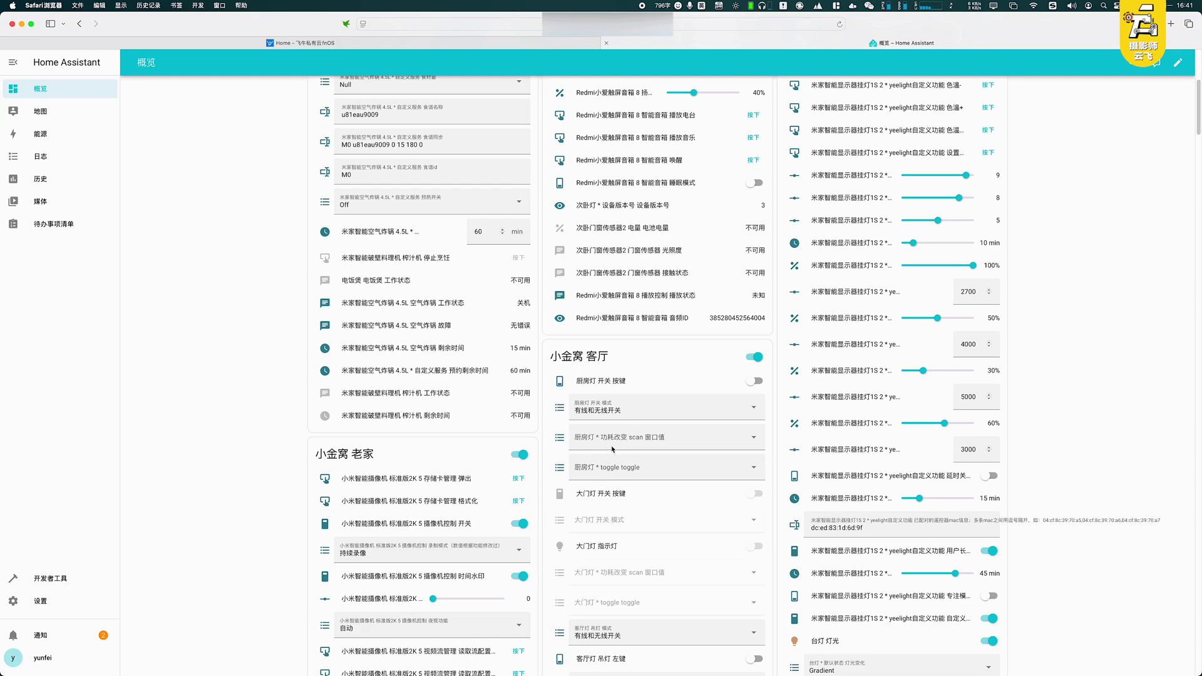
scroll(611, 449, down, 20)
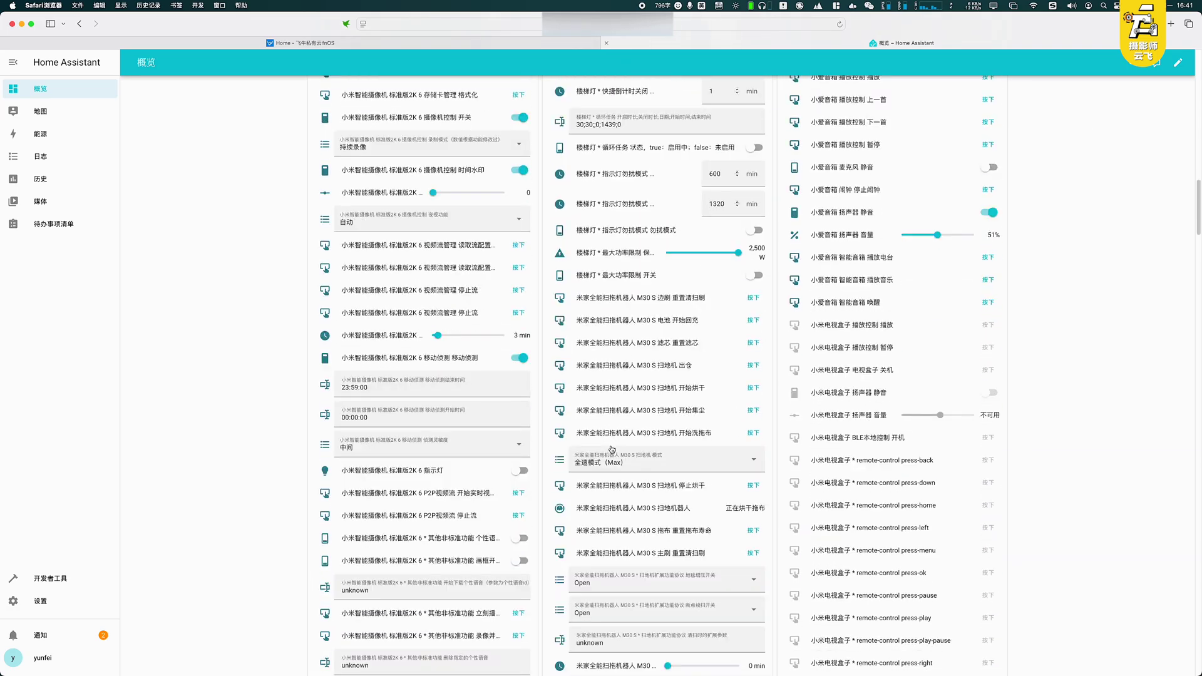
scroll(610, 446, up, 20)
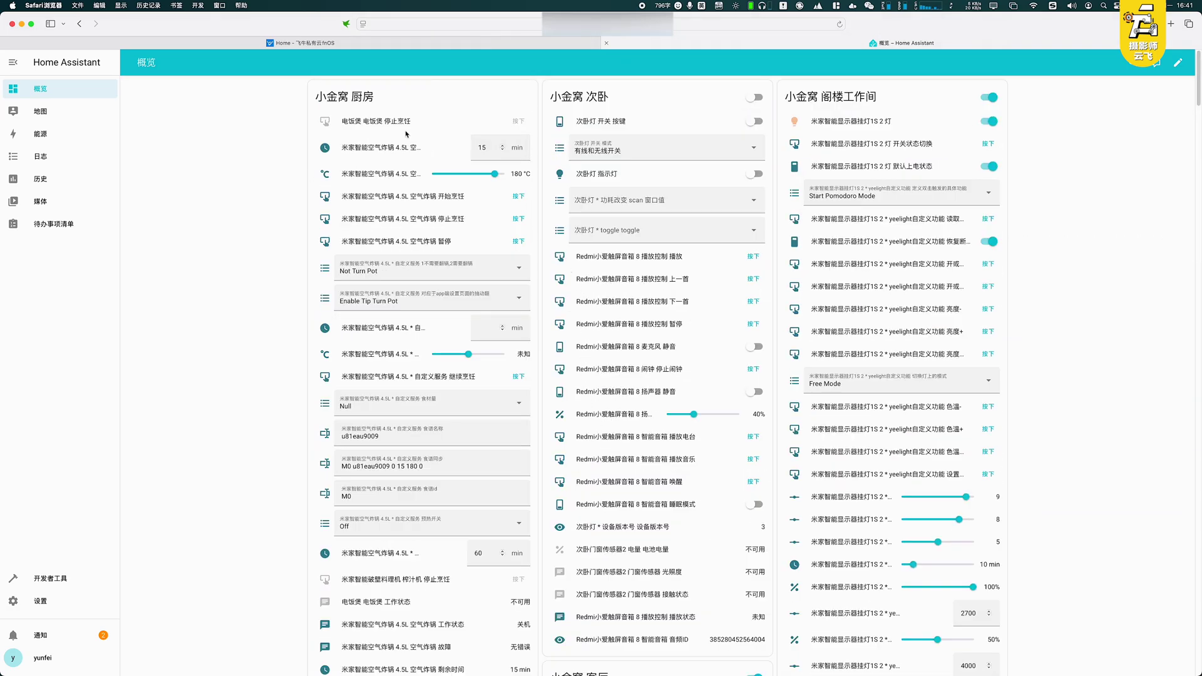
click(517, 218)
scroll(510, 407, down, 1)
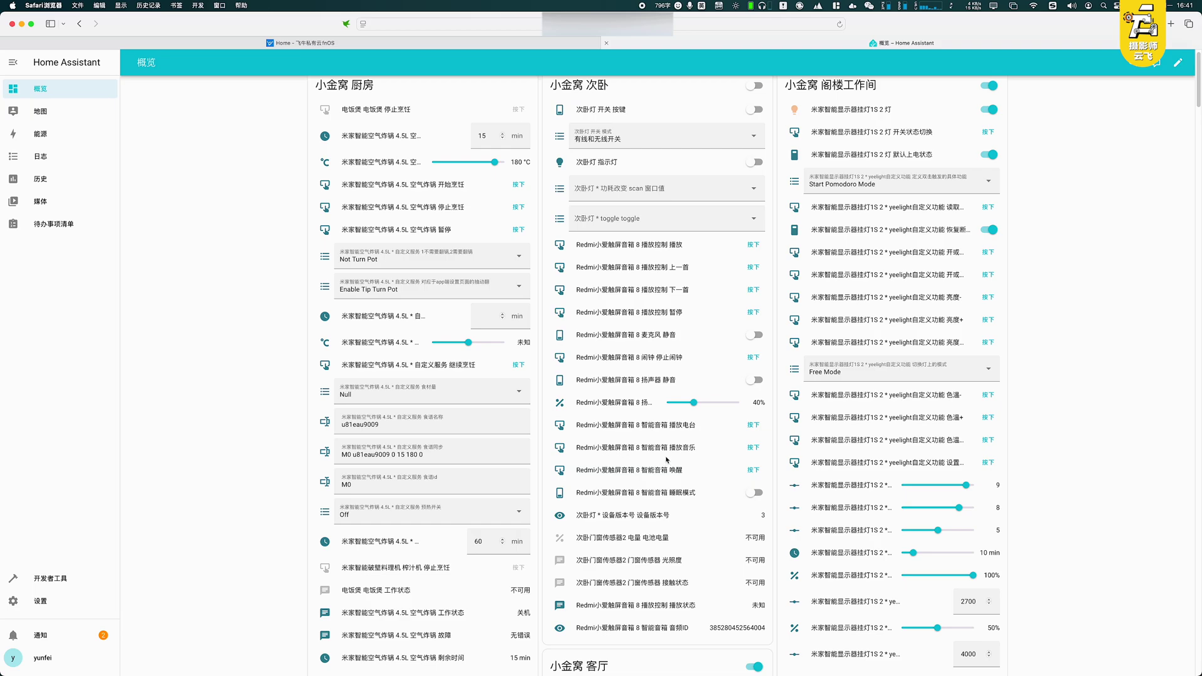
scroll(666, 460, down, 1)
scroll(663, 450, down, 5)
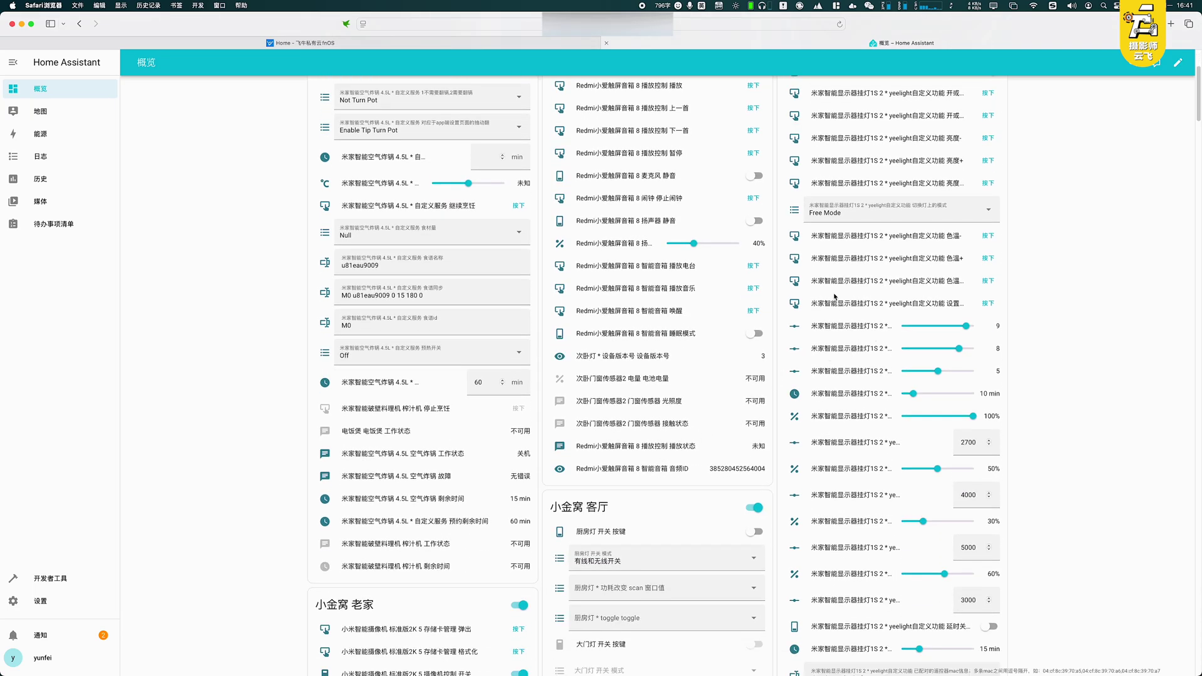
scroll(631, 471, down, 13)
scroll(631, 471, up, 20)
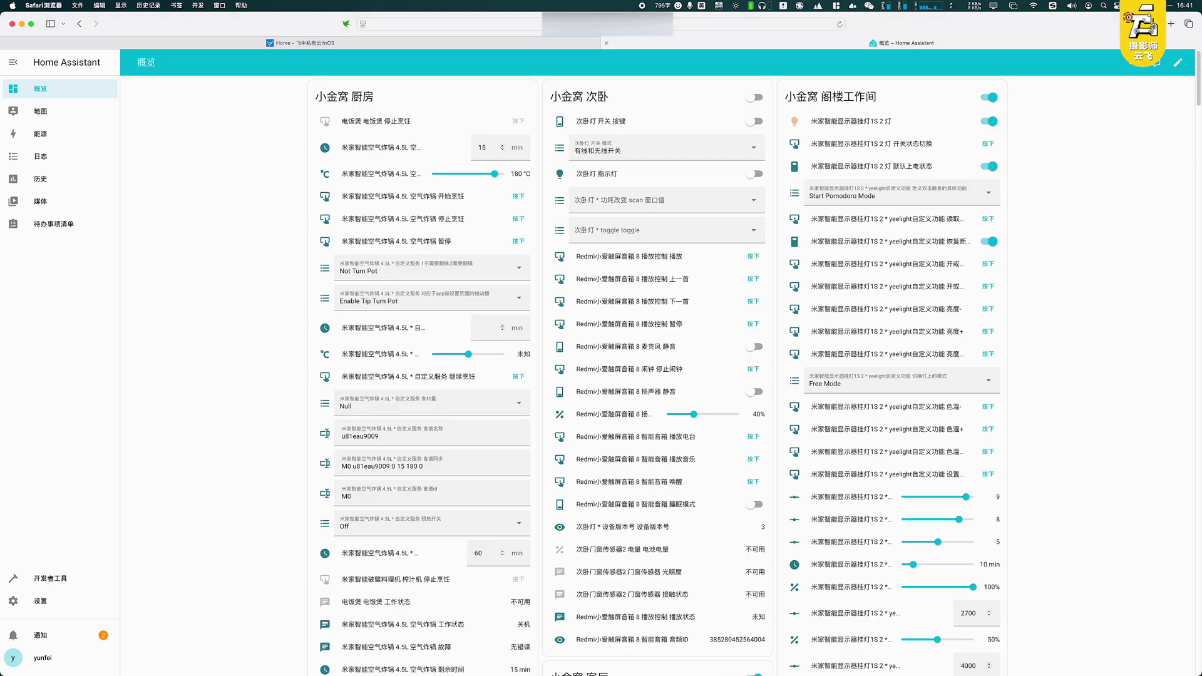
Switch to the Home Assistant instance in Chrome and examine the devices, sensors and air conditioner card on its 我的家 dashboard
key(super+Tab)
scroll(537, 465, up, 6)
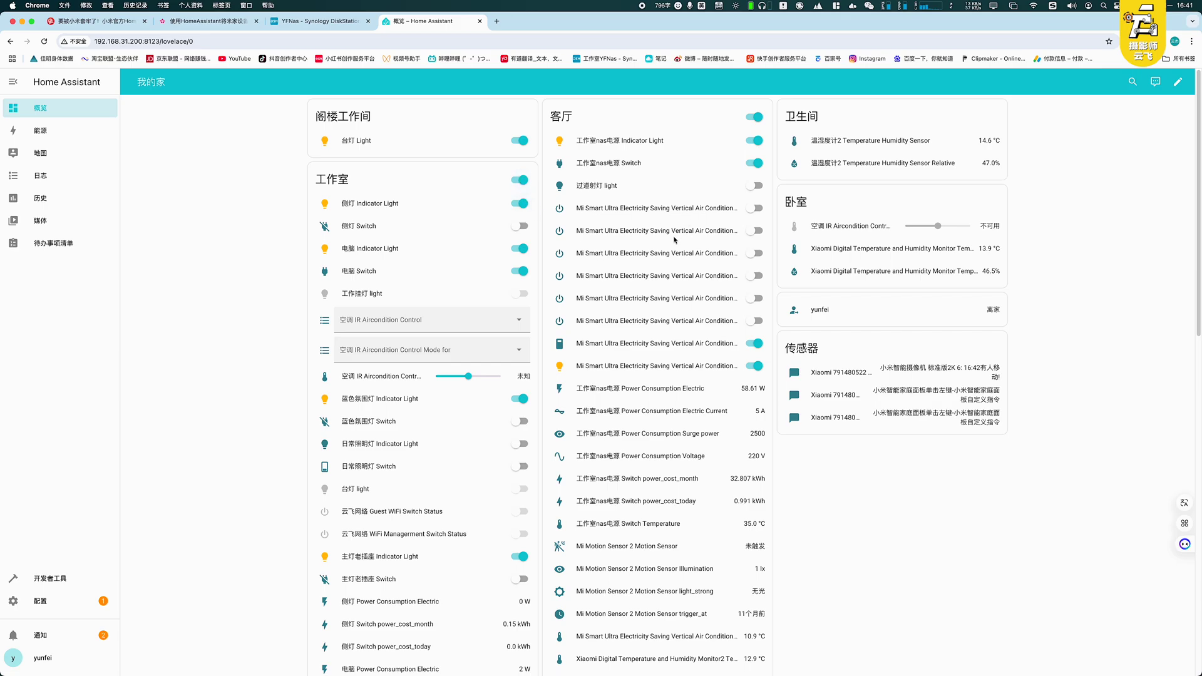
scroll(629, 419, down, 3)
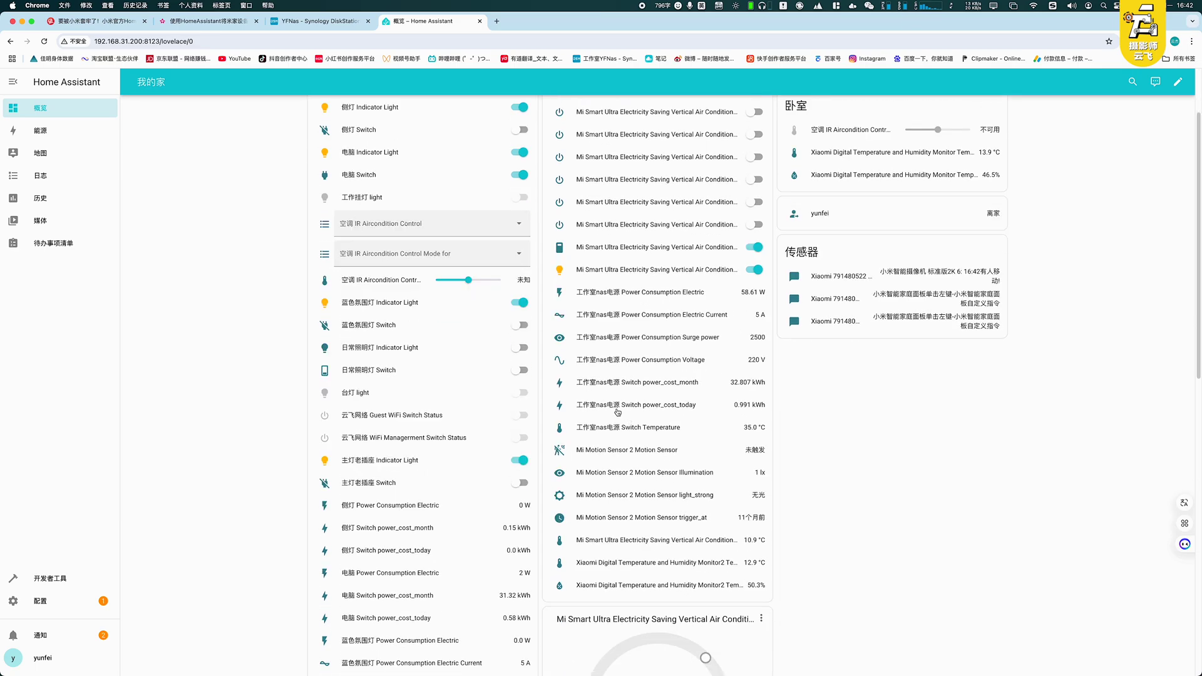
scroll(617, 412, down, 1)
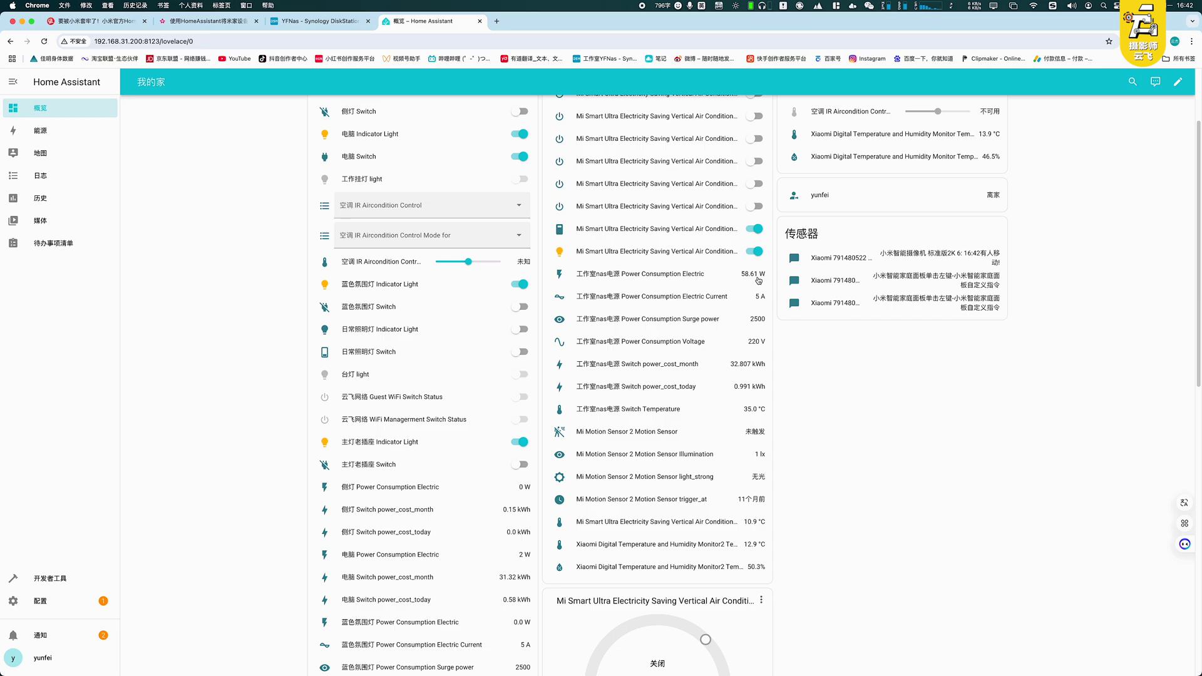
scroll(538, 488, down, 5)
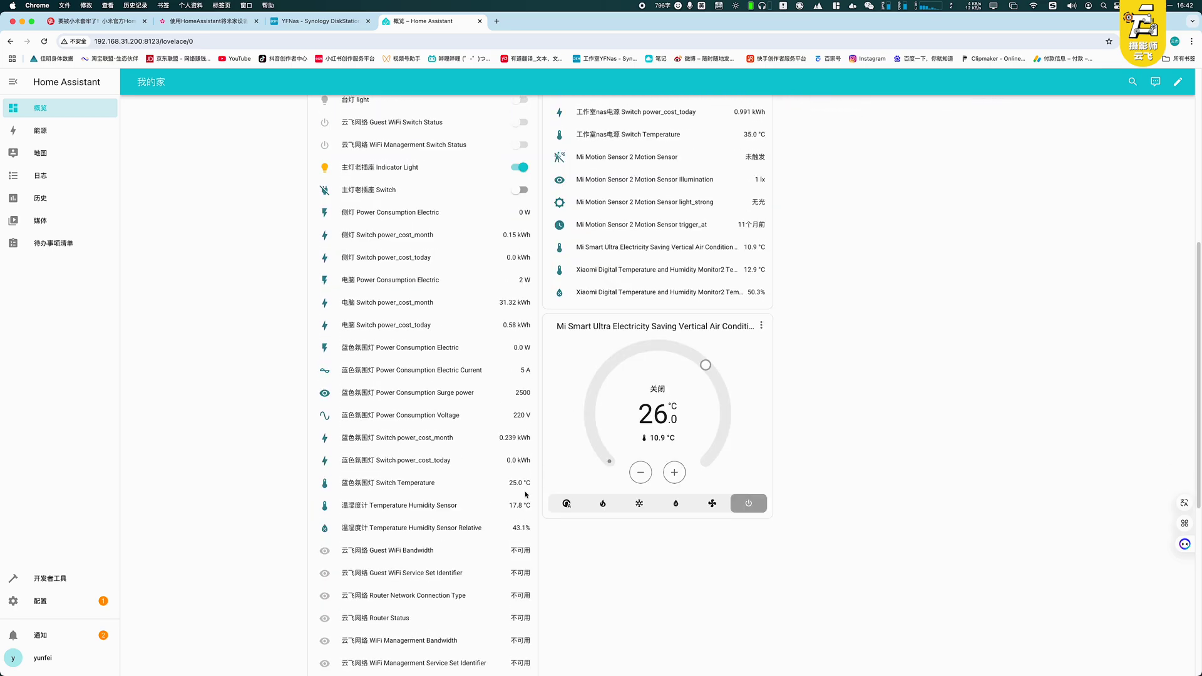
scroll(526, 494, down, 3)
scroll(527, 493, down, 2)
scroll(528, 489, up, 15)
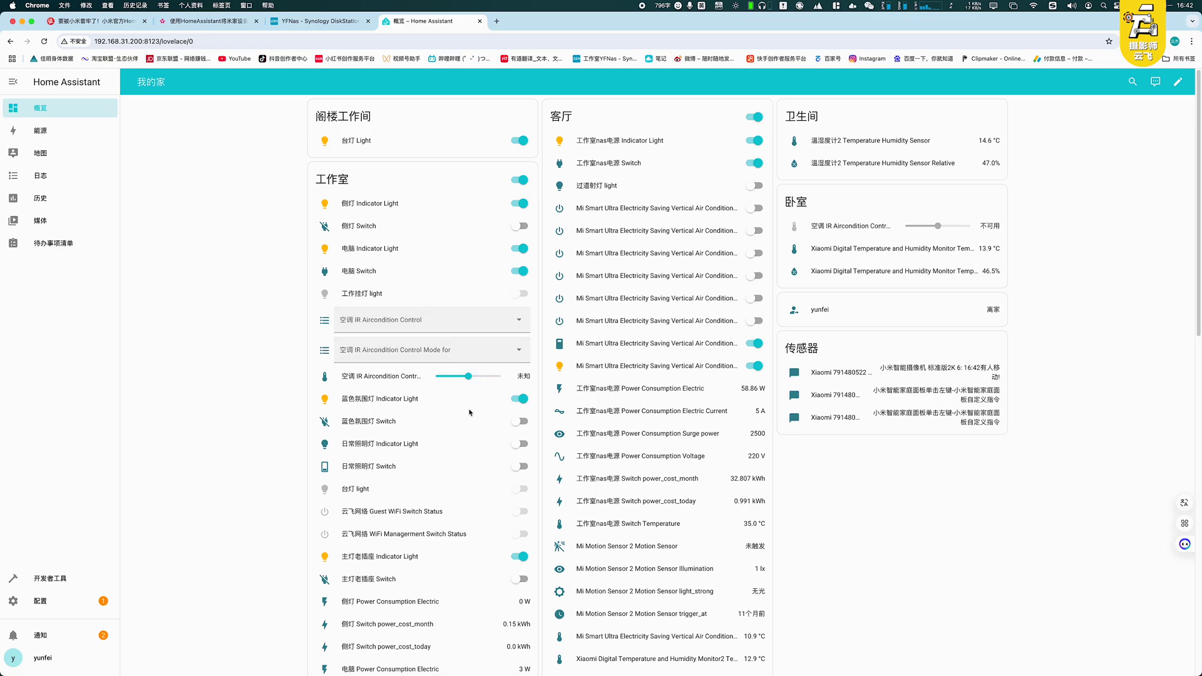
Switch back to Safari and compare the imported devices on the 小金窝 overview dashboard
key(super+Tab)
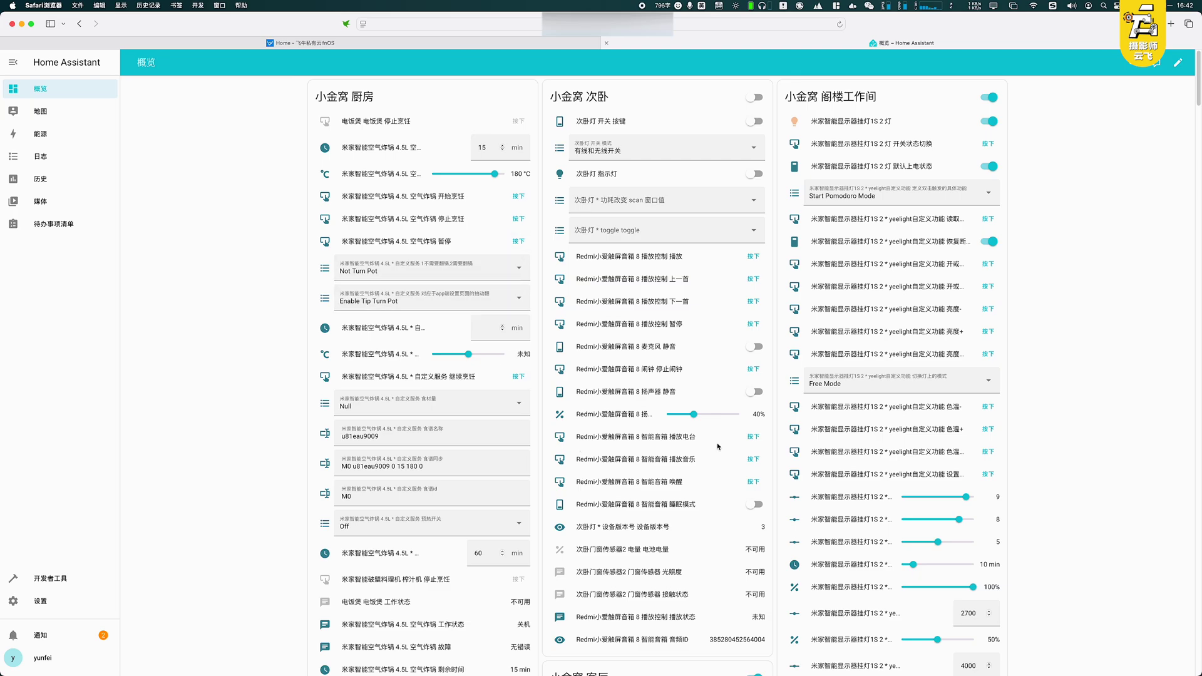
scroll(498, 523, down, 8)
scroll(589, 473, up, 8)
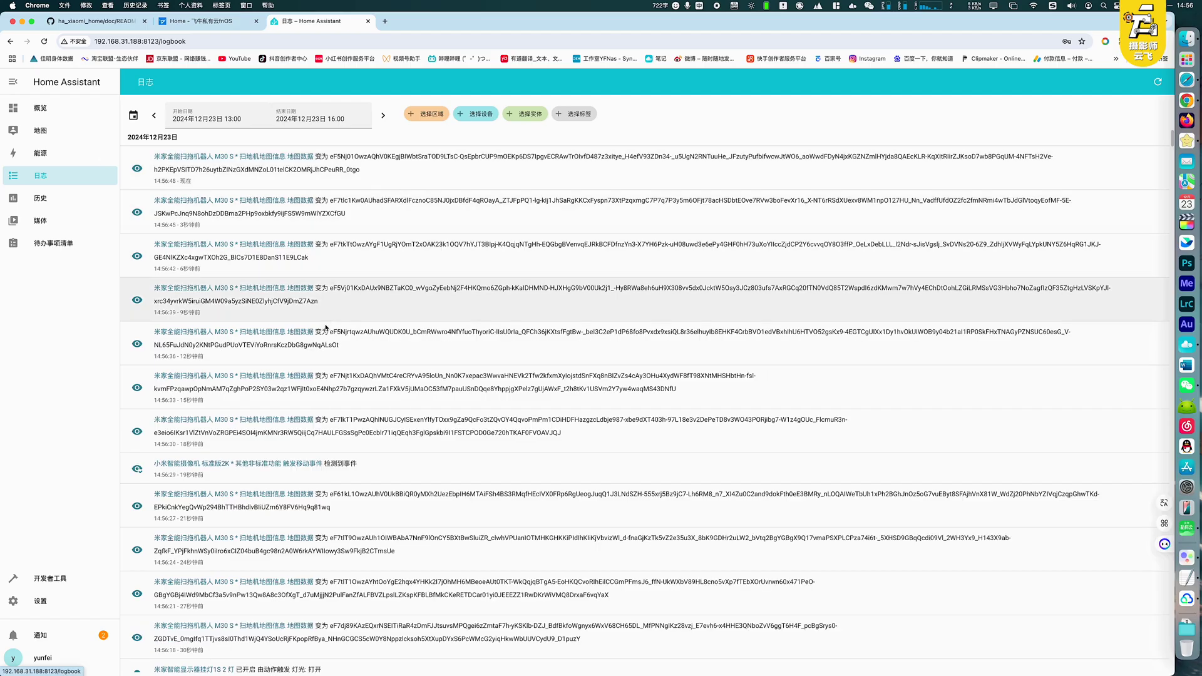
Read through the logbook entries for the 米家全能扫拖机器人 M30 S map data and the 米家智能显示器挂灯1S 2 lamp
scroll(322, 325, down, 15)
scroll(322, 321, up, 15)
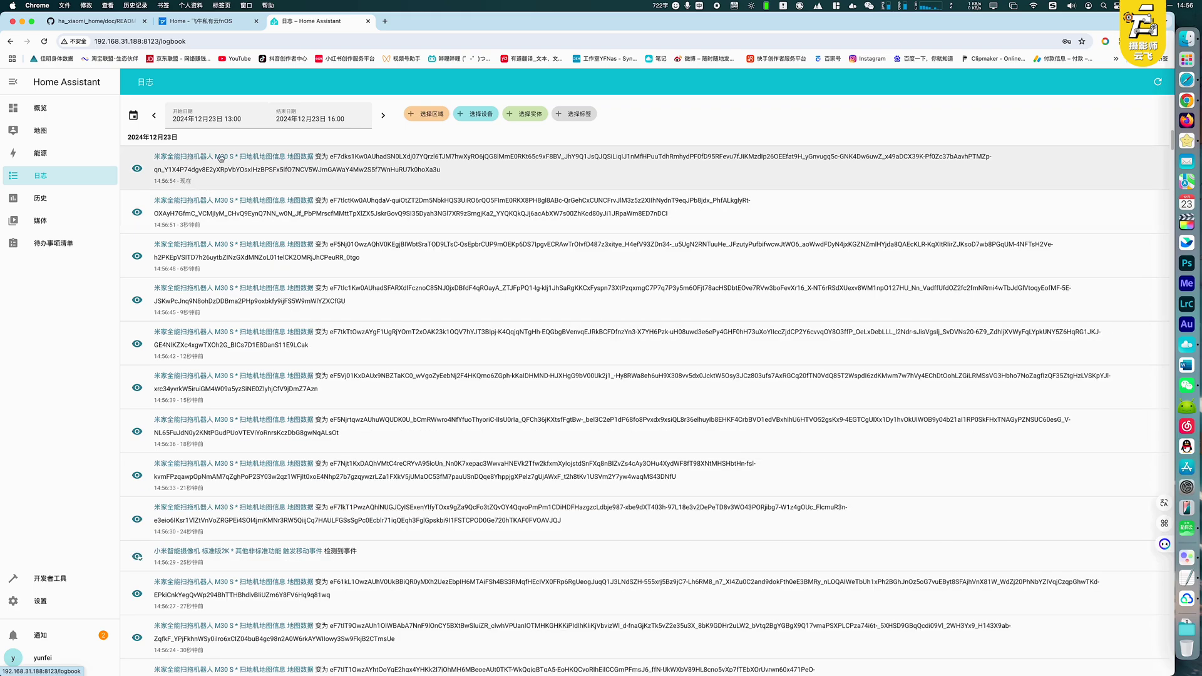
drag(341, 159, 618, 170)
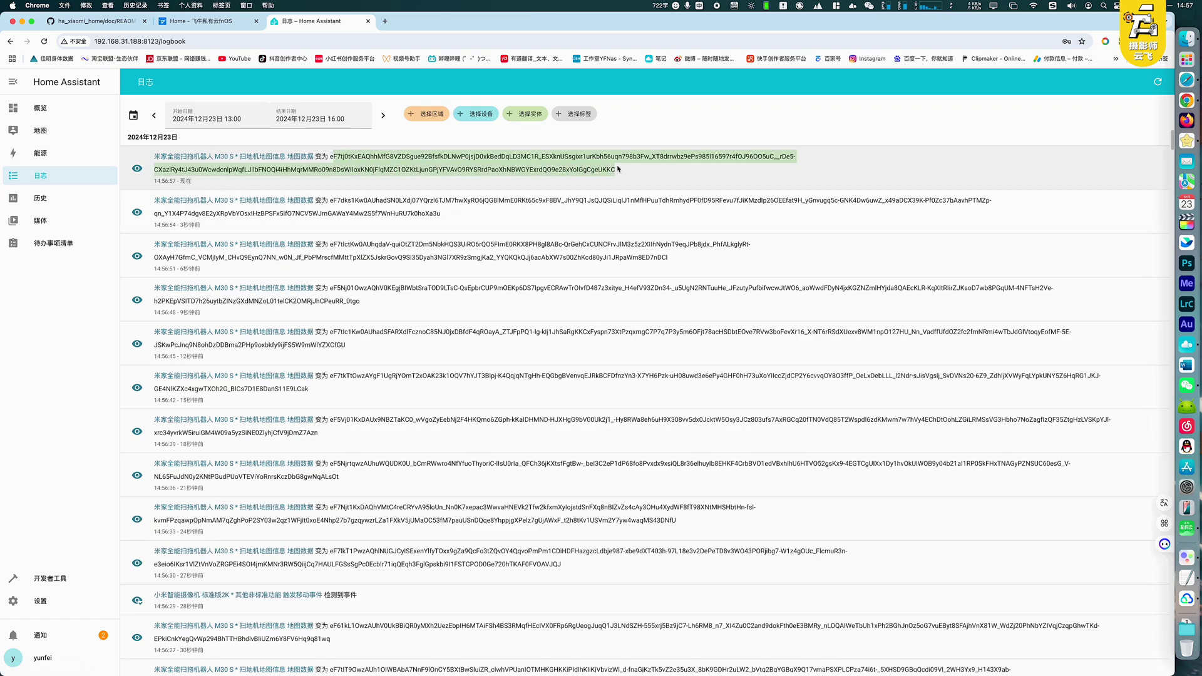
click(426, 169)
scroll(206, 375, down, 7)
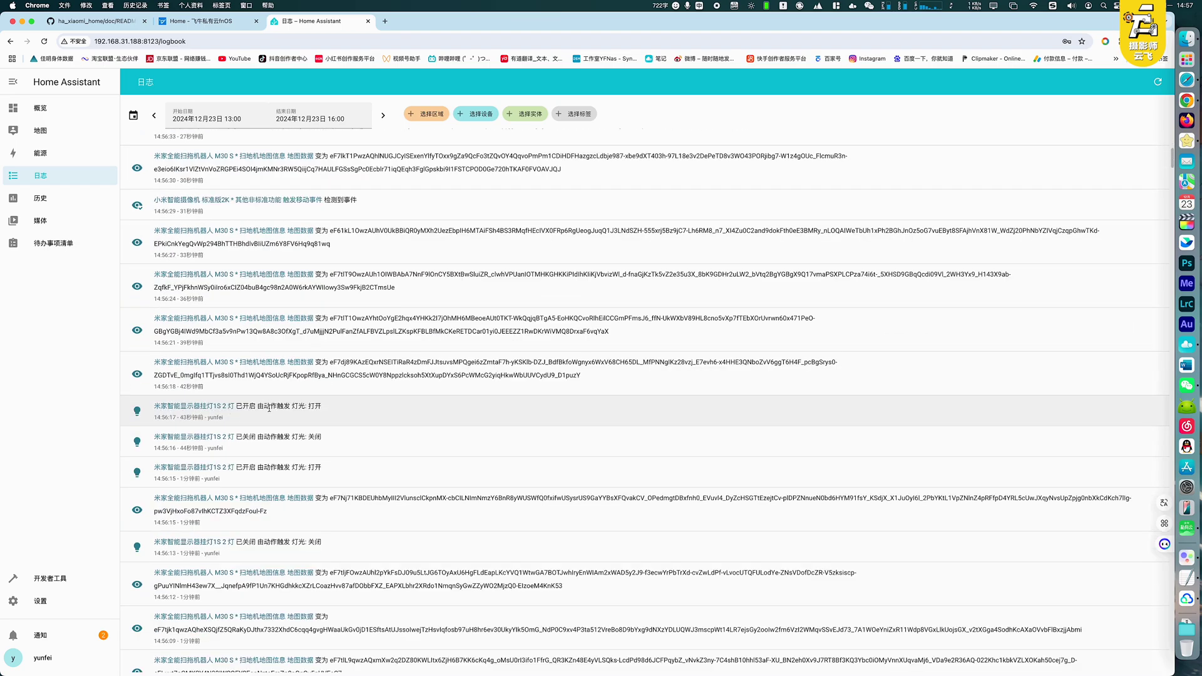
scroll(289, 410, down, 15)
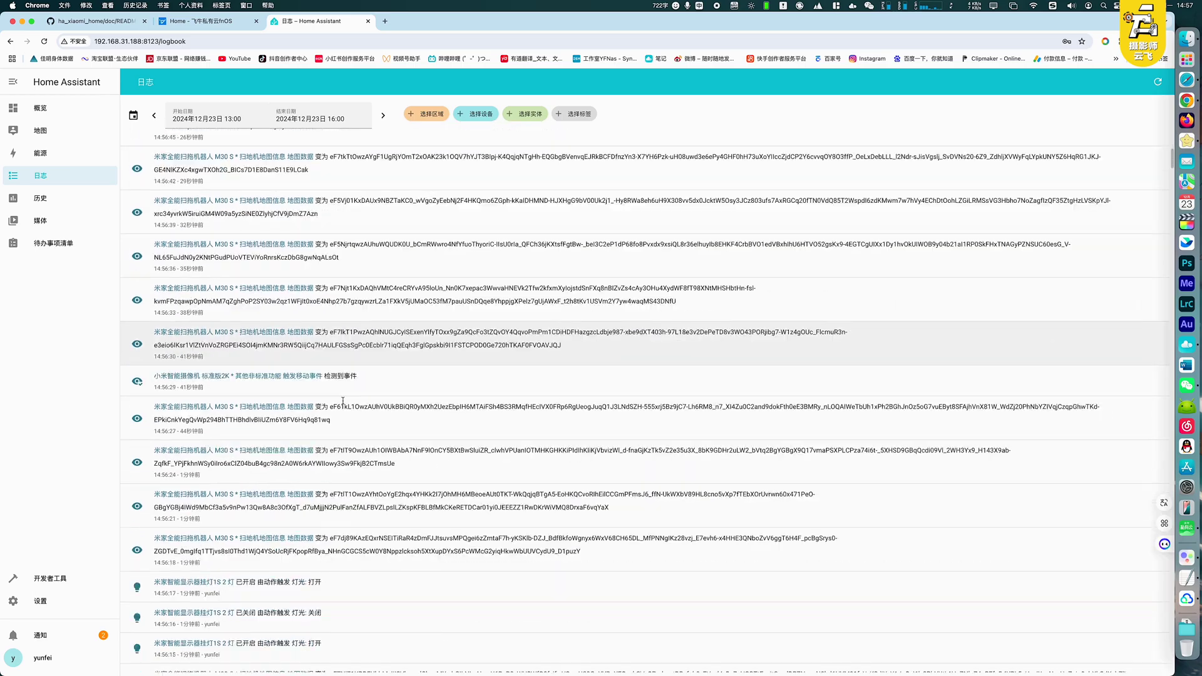
scroll(349, 408, up, 20)
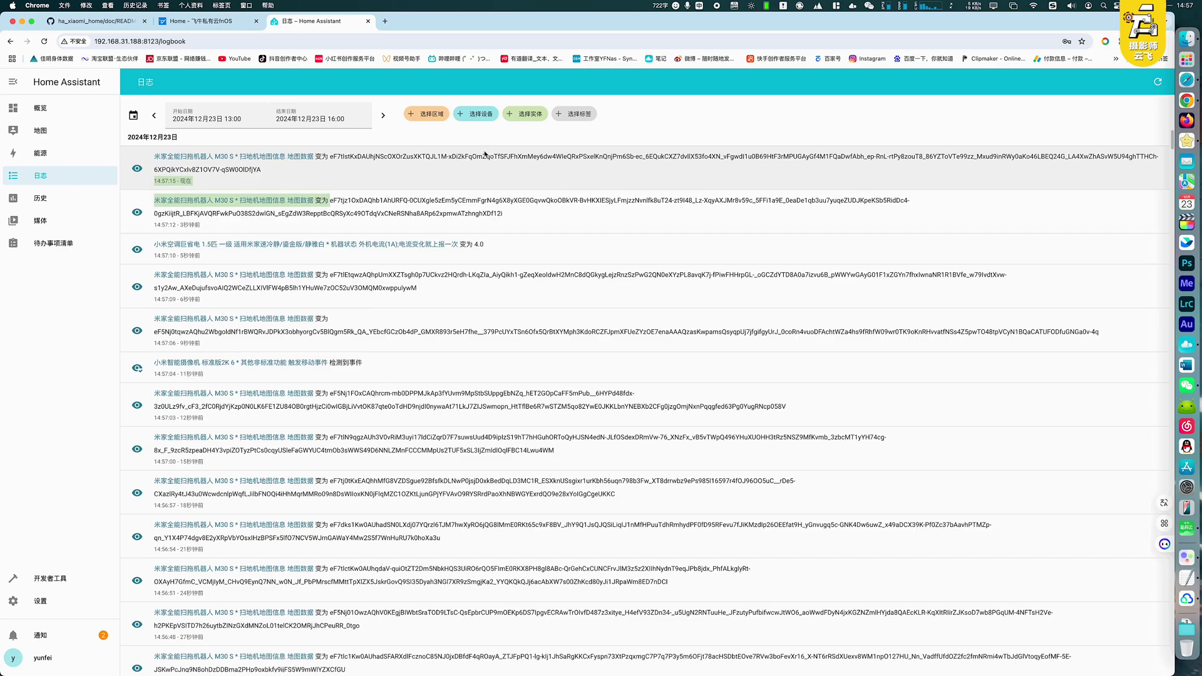
Examine the newest 地图数据 entries of the 米家全能扫拖机器人 M30 S as the logbook updates
drag(356, 156, 382, 175)
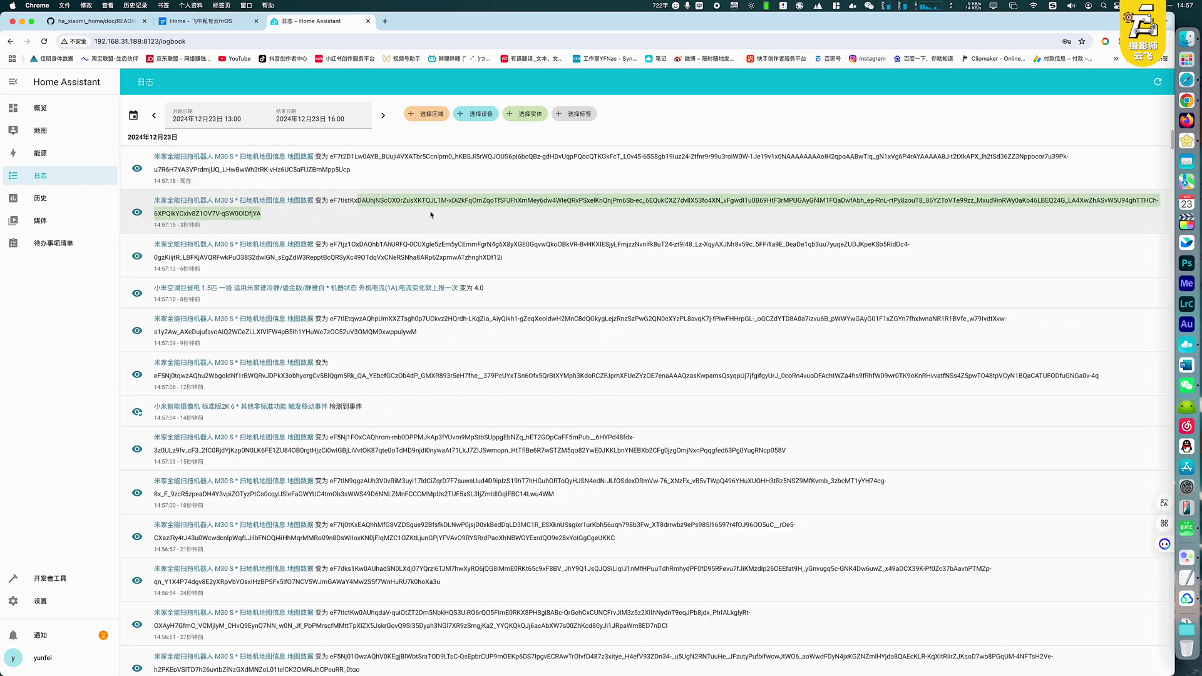
drag(475, 232, 500, 257)
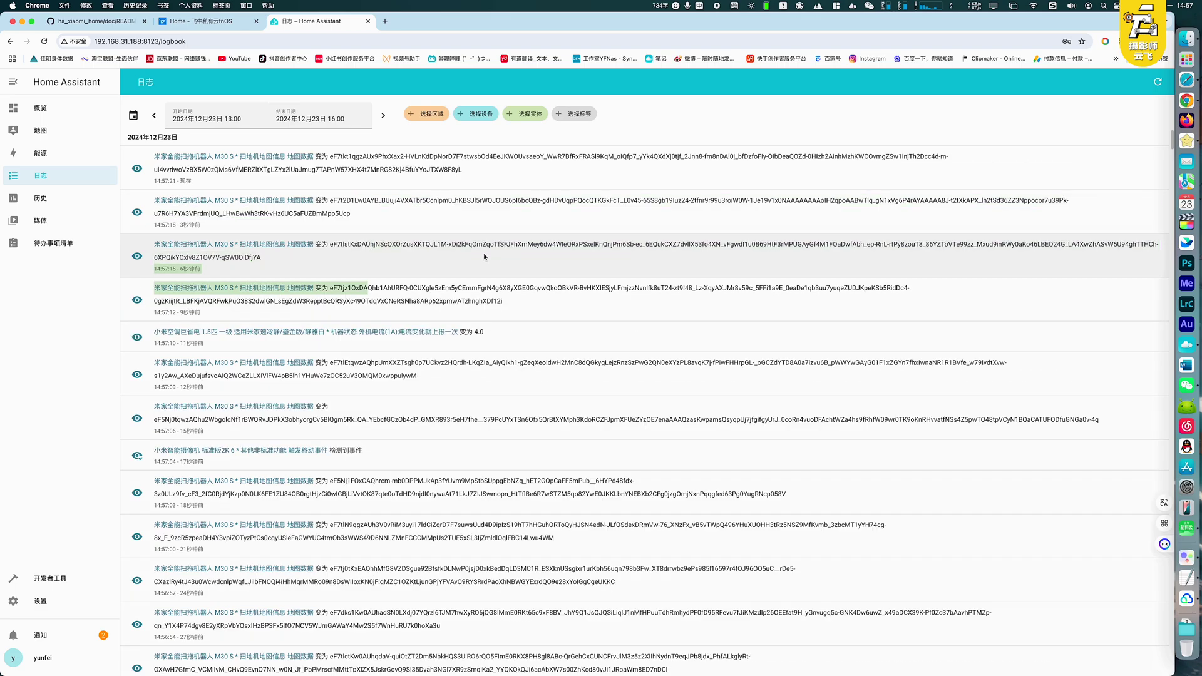
click(495, 257)
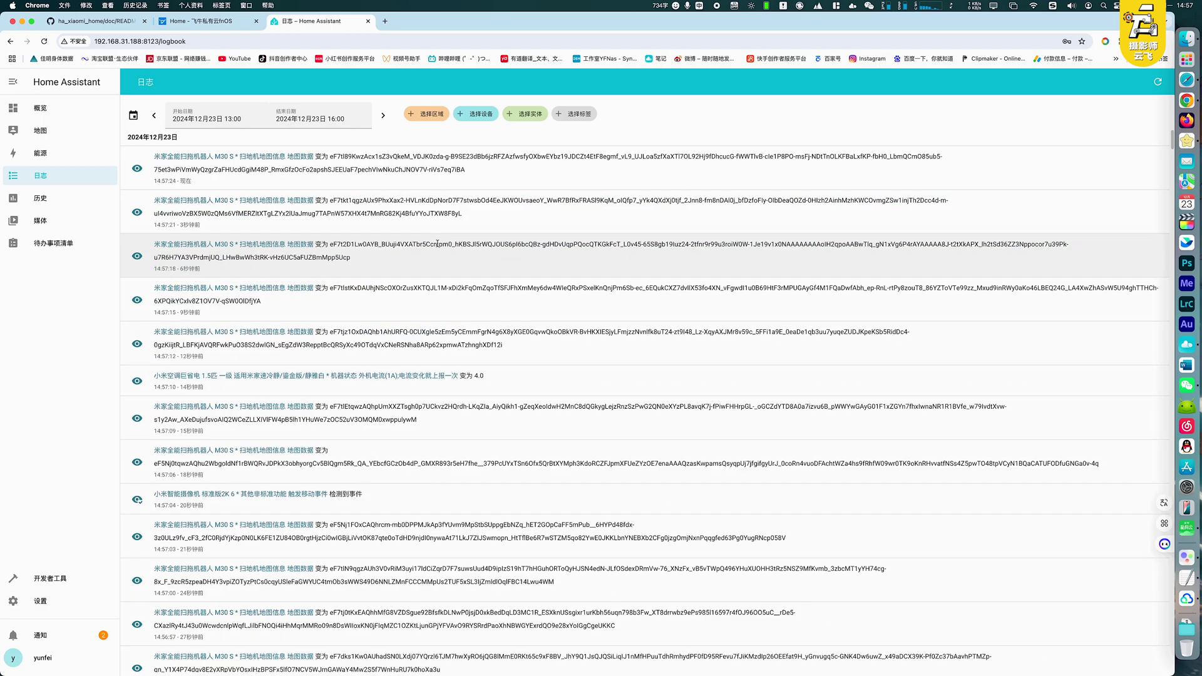
drag(342, 156, 518, 170)
click(465, 161)
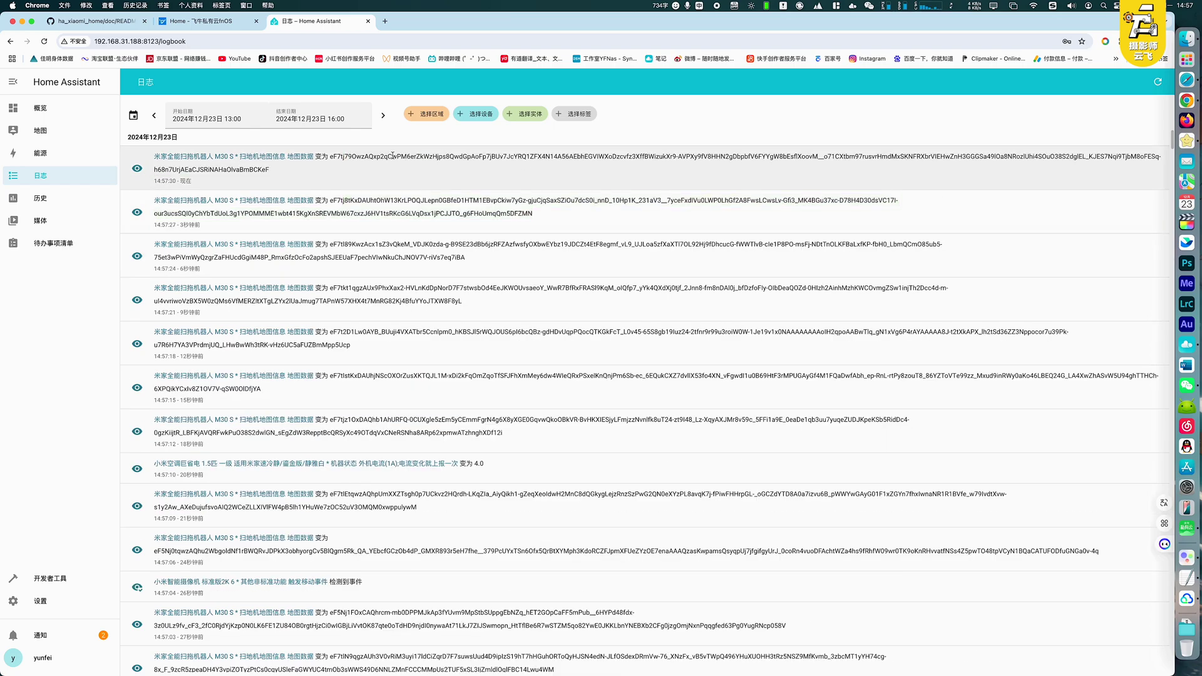
drag(392, 156, 468, 171)
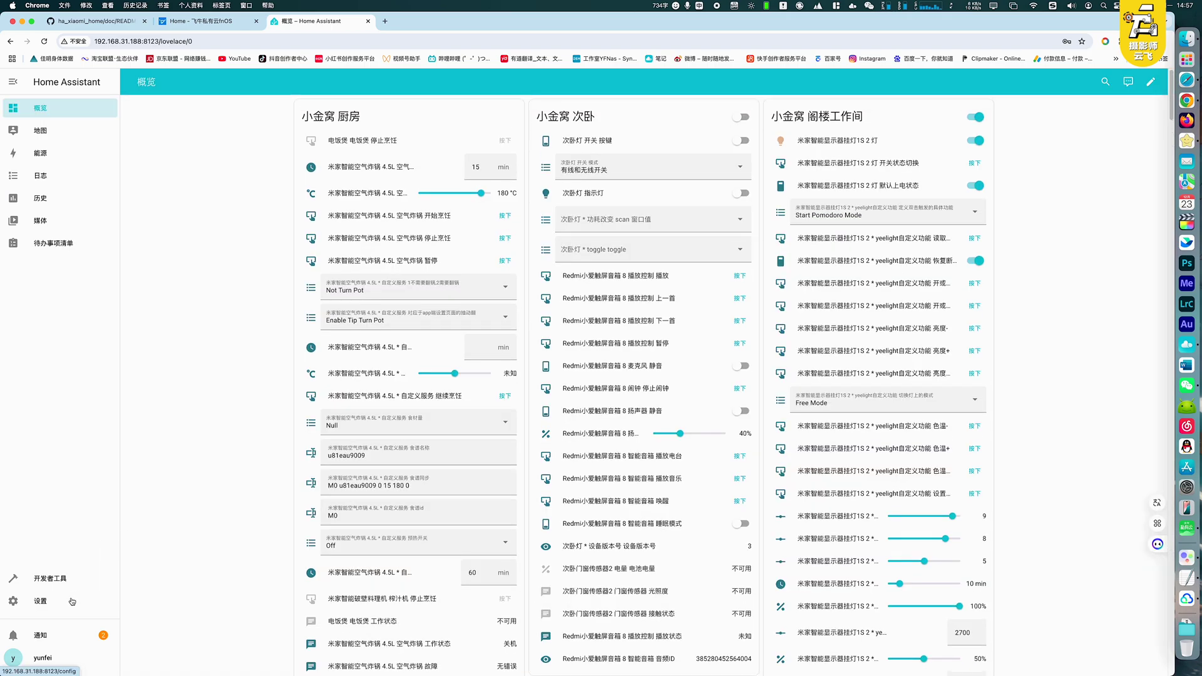
Start adding an integration in the 设备与服务 settings, searching brands for "a" and choosing HomeKit Bridge under Apple
click(72, 599)
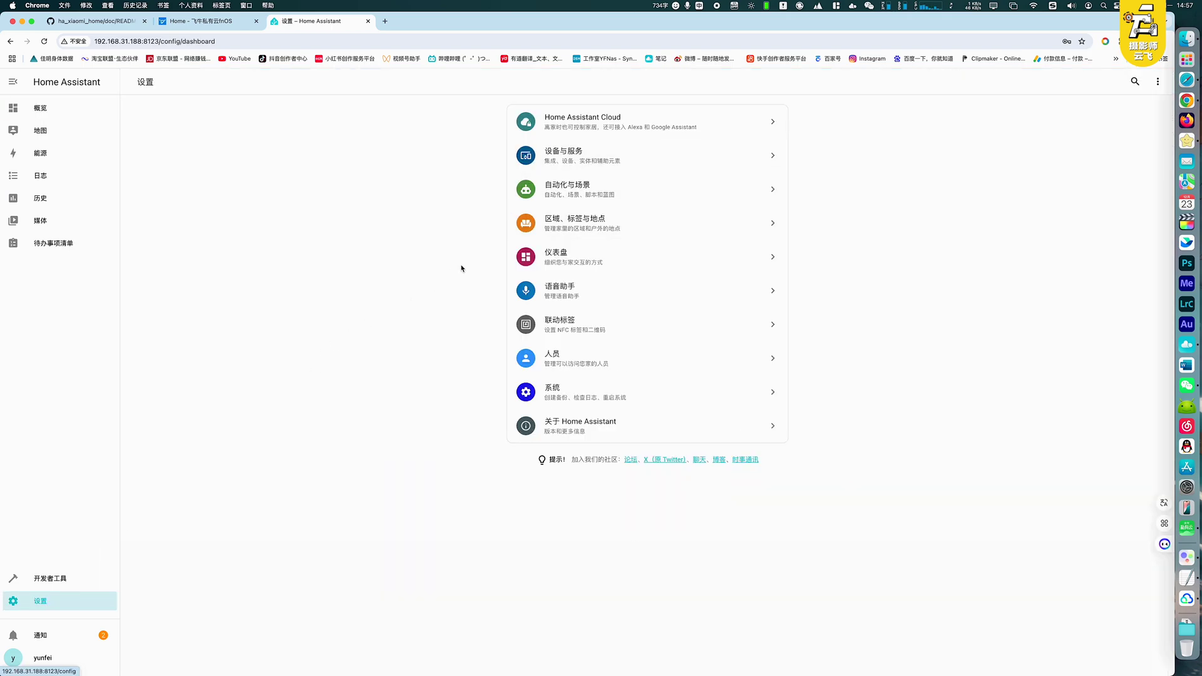
click(618, 154)
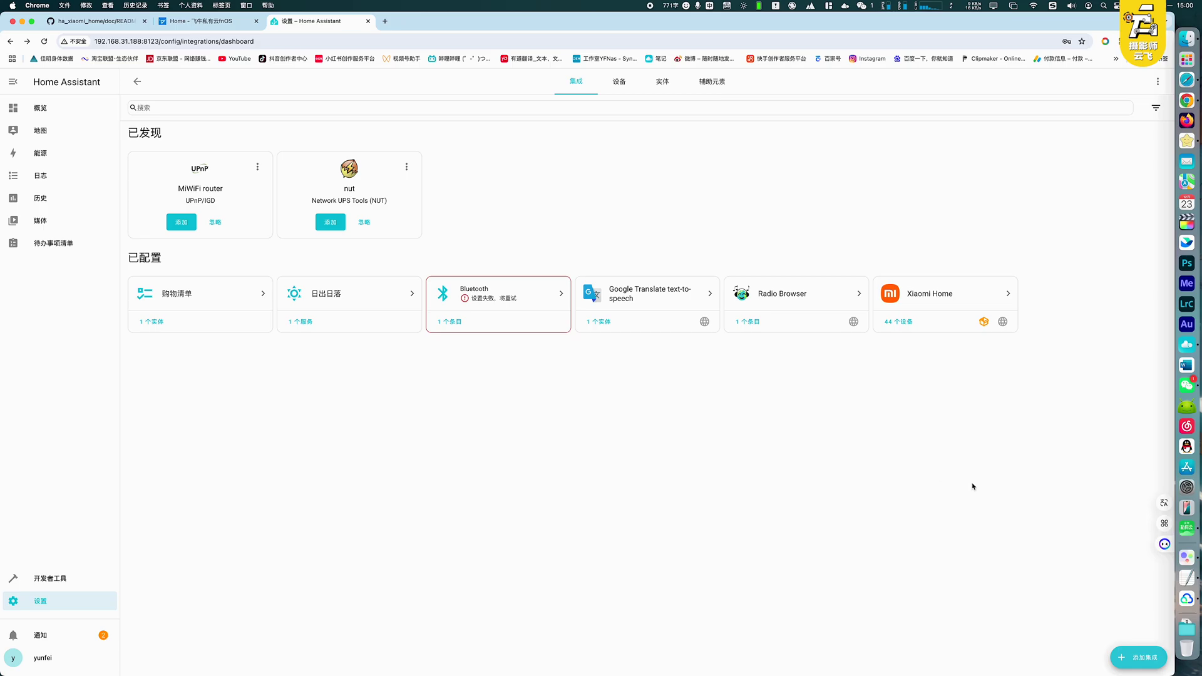
click(1133, 661)
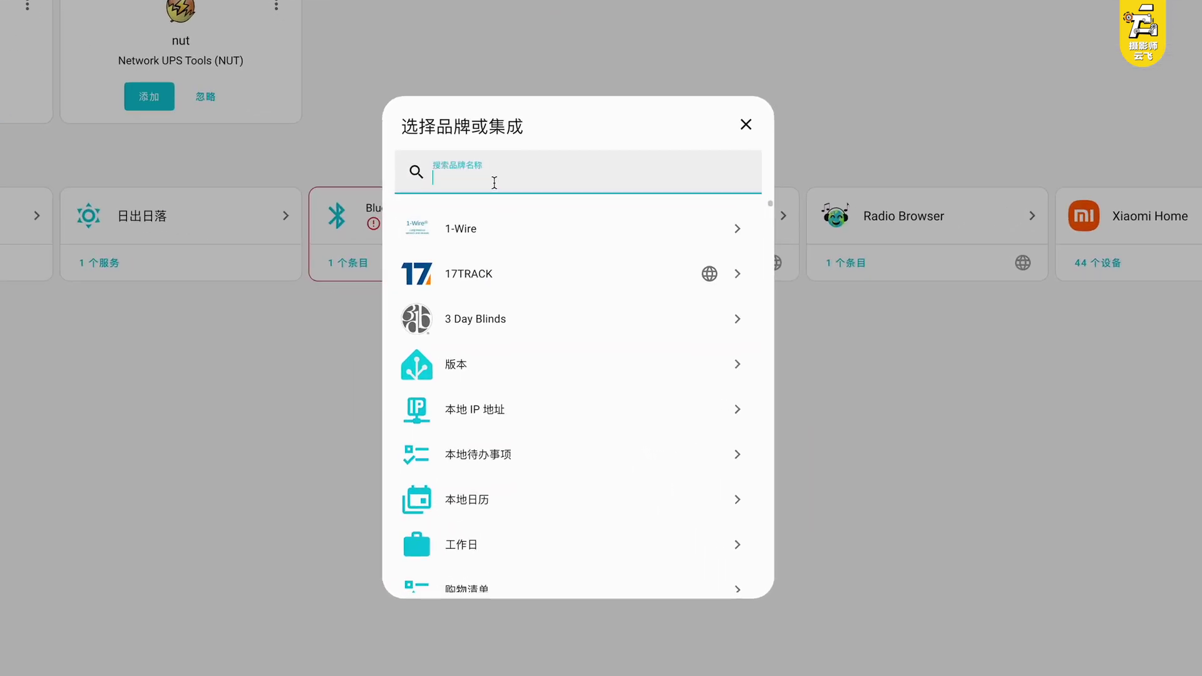
text(a)
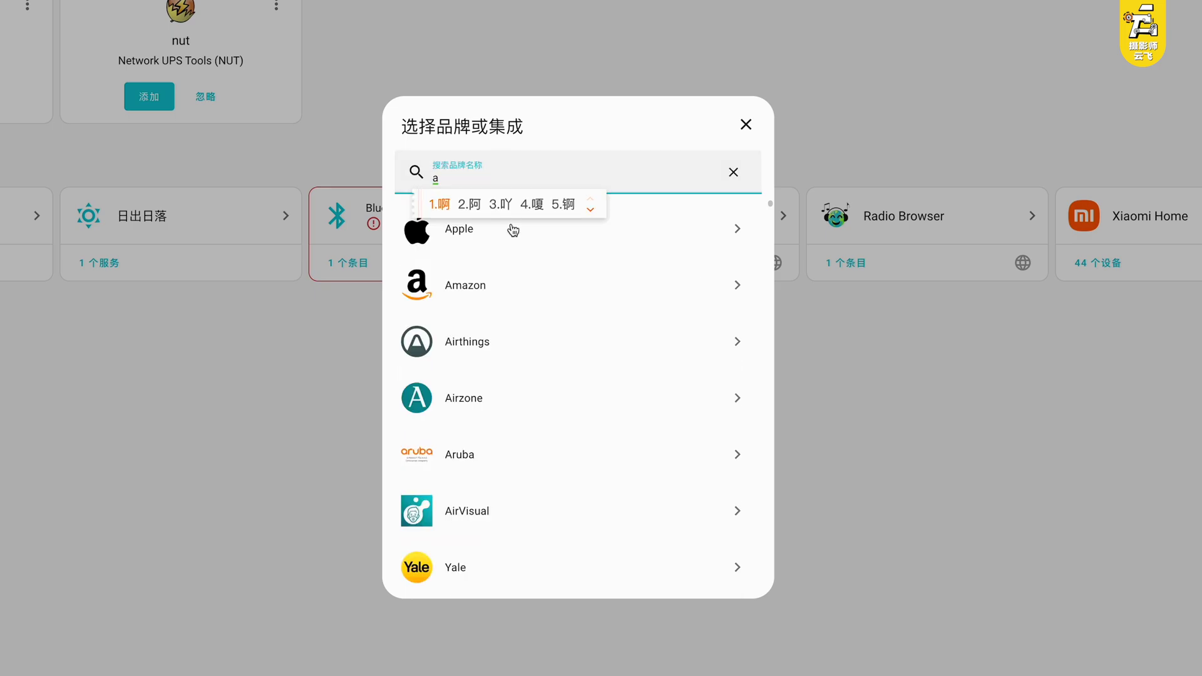
click(539, 231)
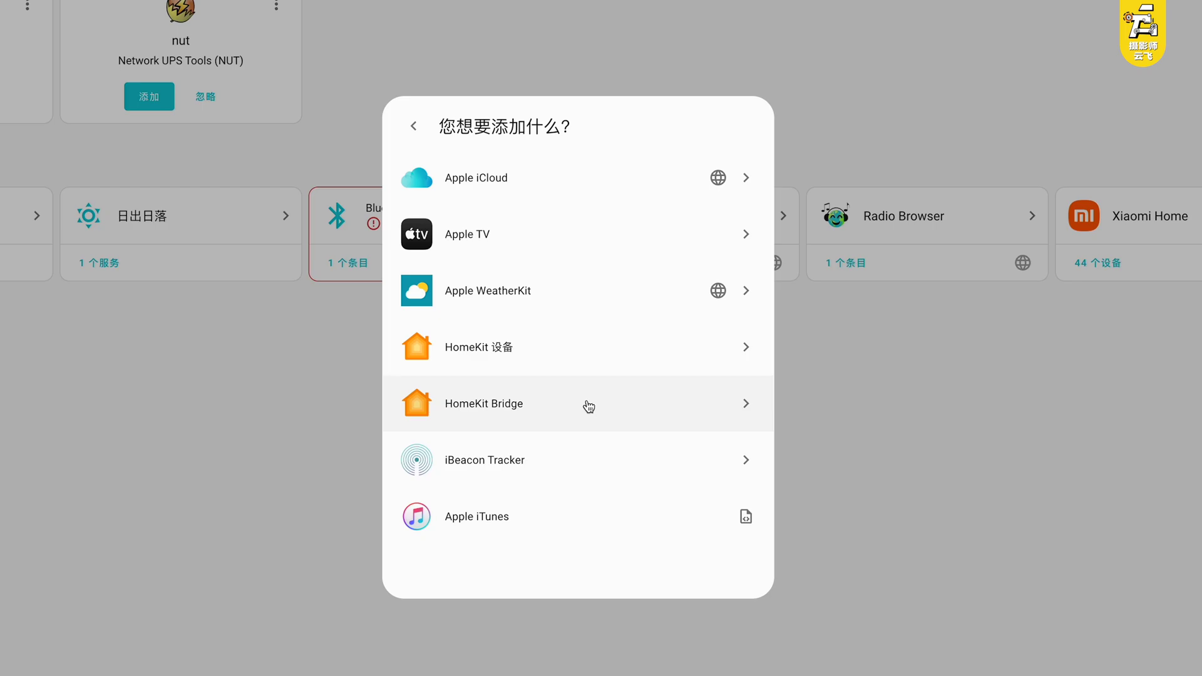
click(707, 408)
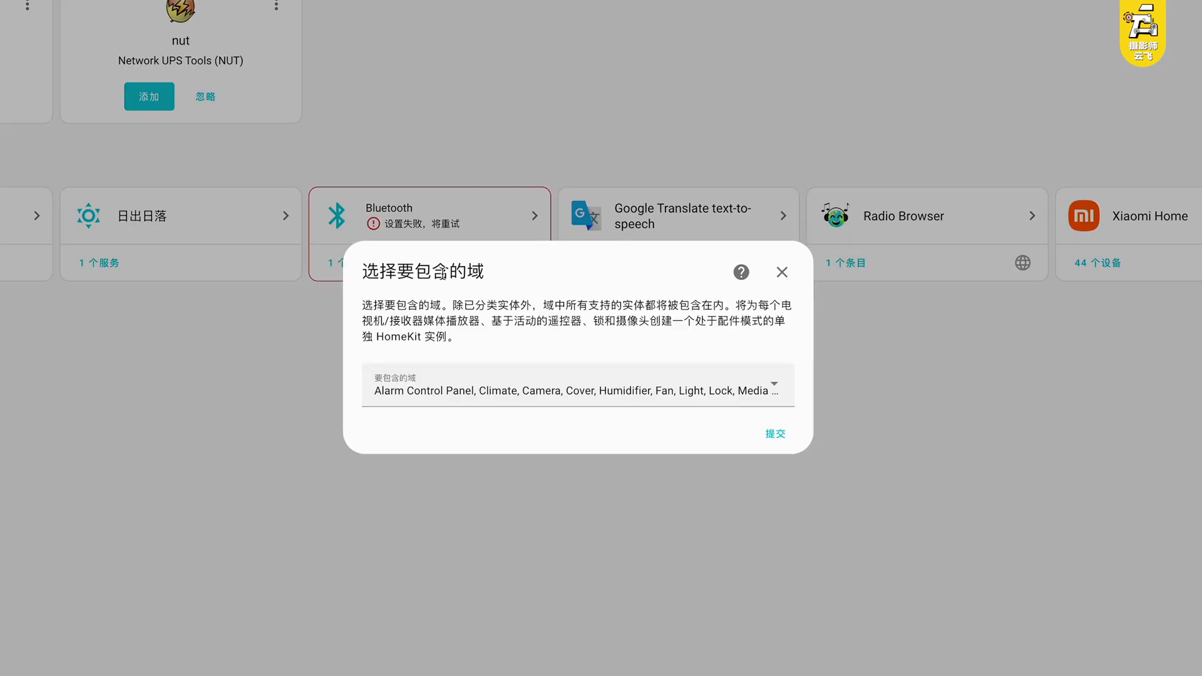
Review the domains to include in HomeKit Bridge, keep the default selection and submit it
drag(407, 304, 640, 325)
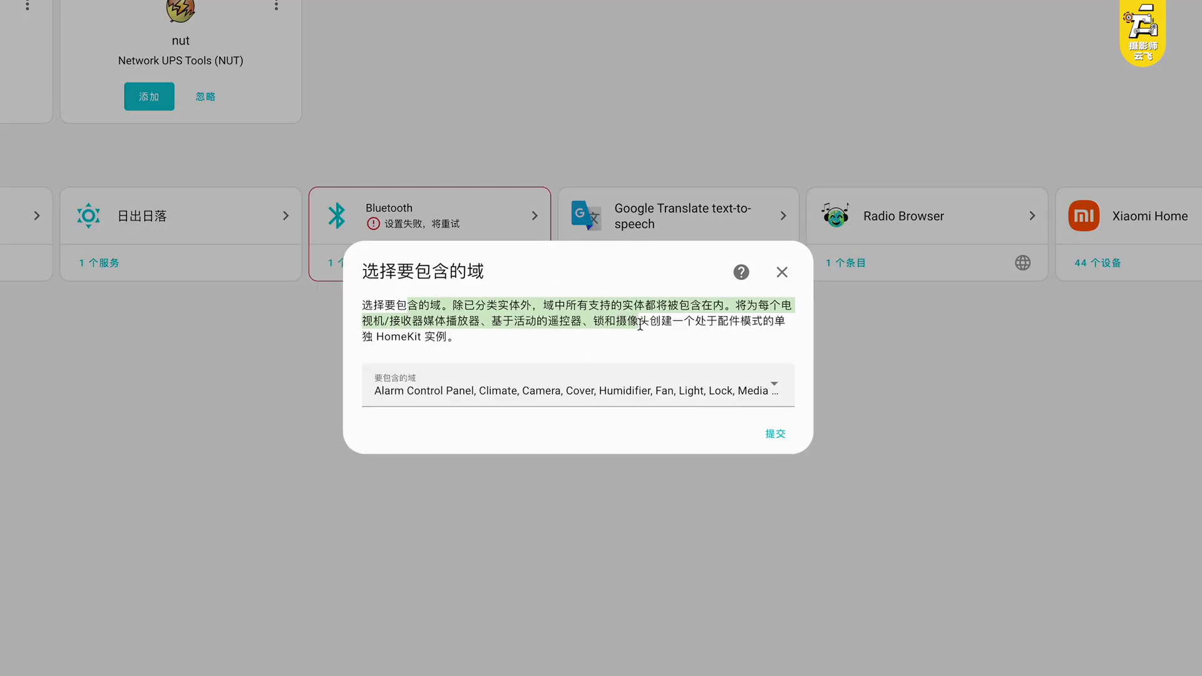
click(776, 389)
scroll(487, 163, down, 10)
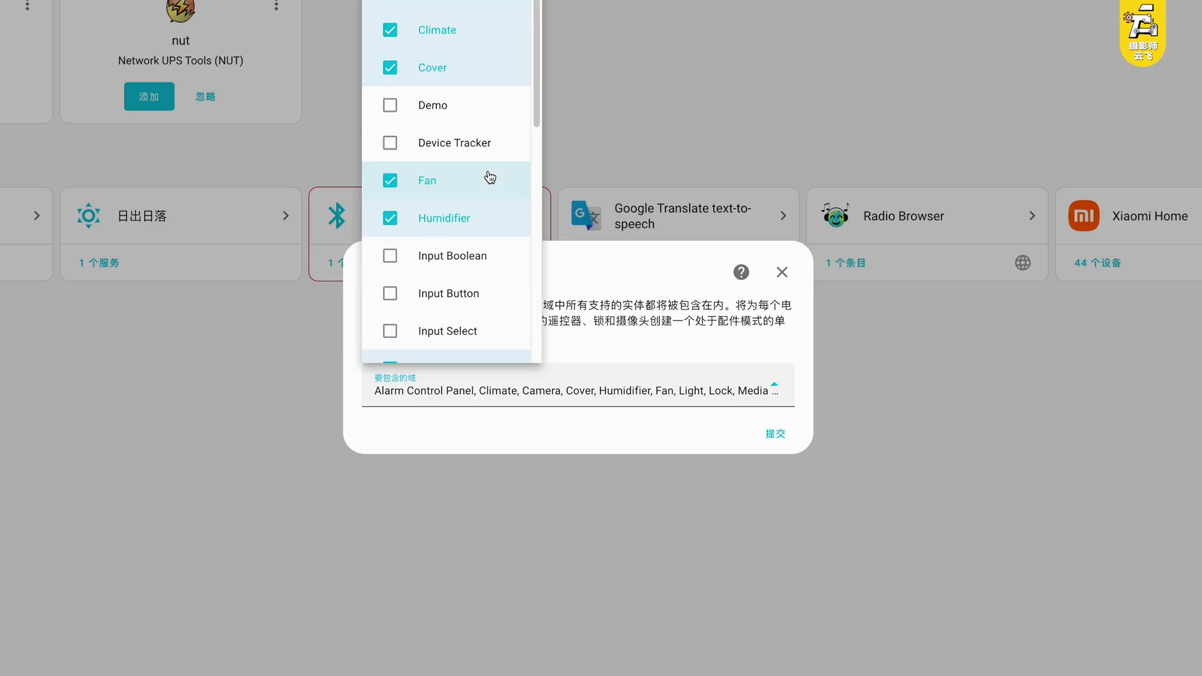
scroll(478, 201, up, 10)
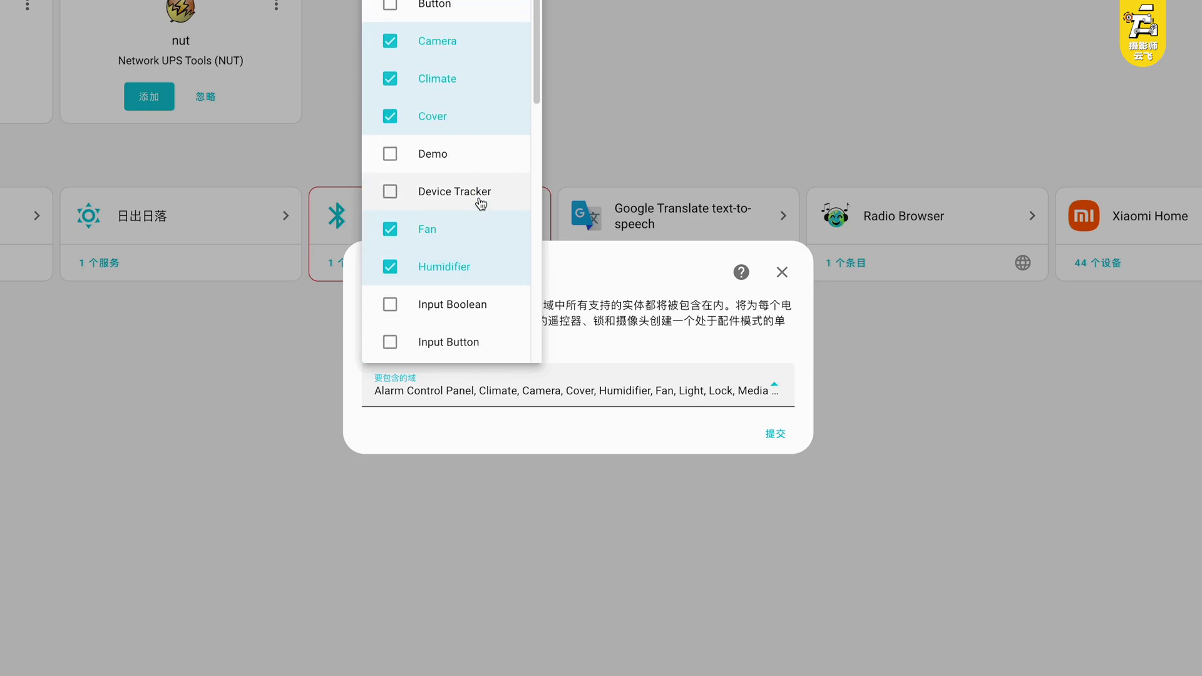
click(704, 438)
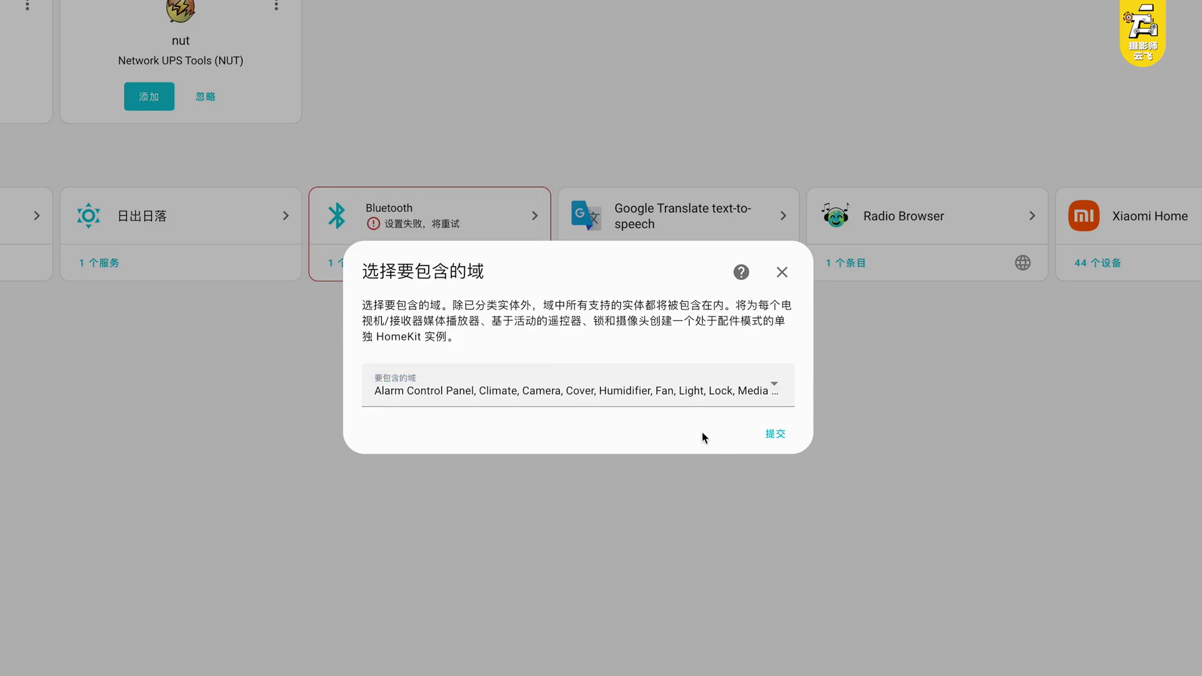
click(774, 434)
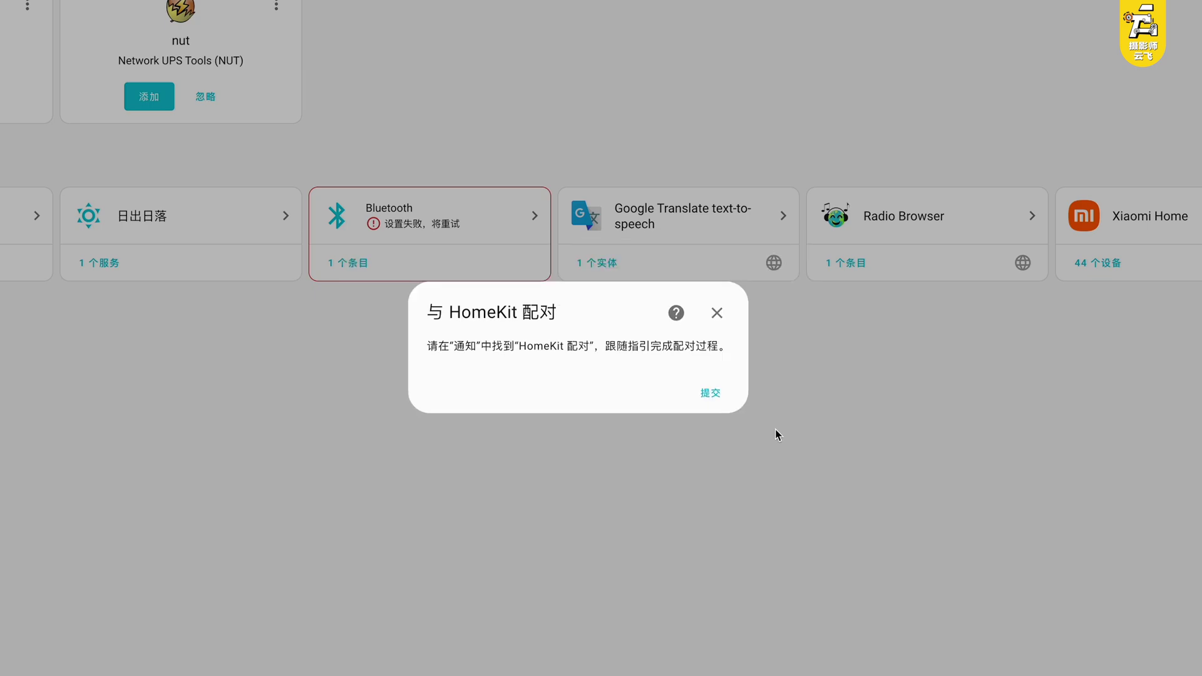
Submit the HomeKit pairing notice, finish the bridge setup without assigning an area, and open the notifications for pairing instructions
drag(438, 346, 671, 349)
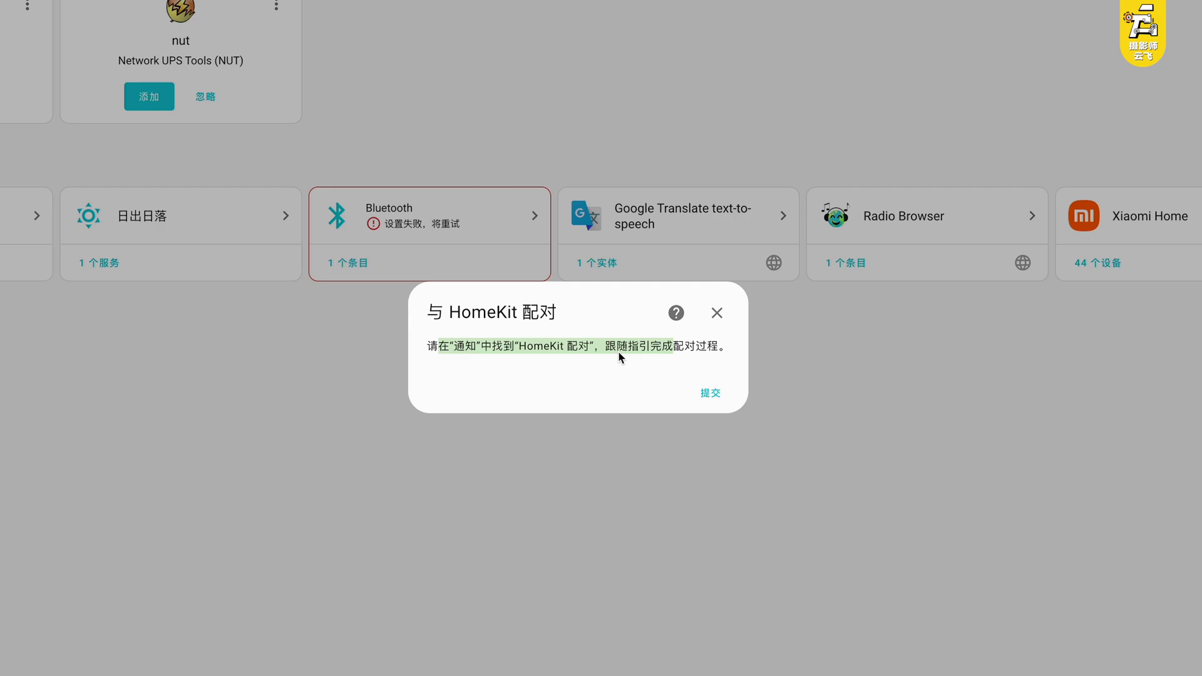
click(717, 394)
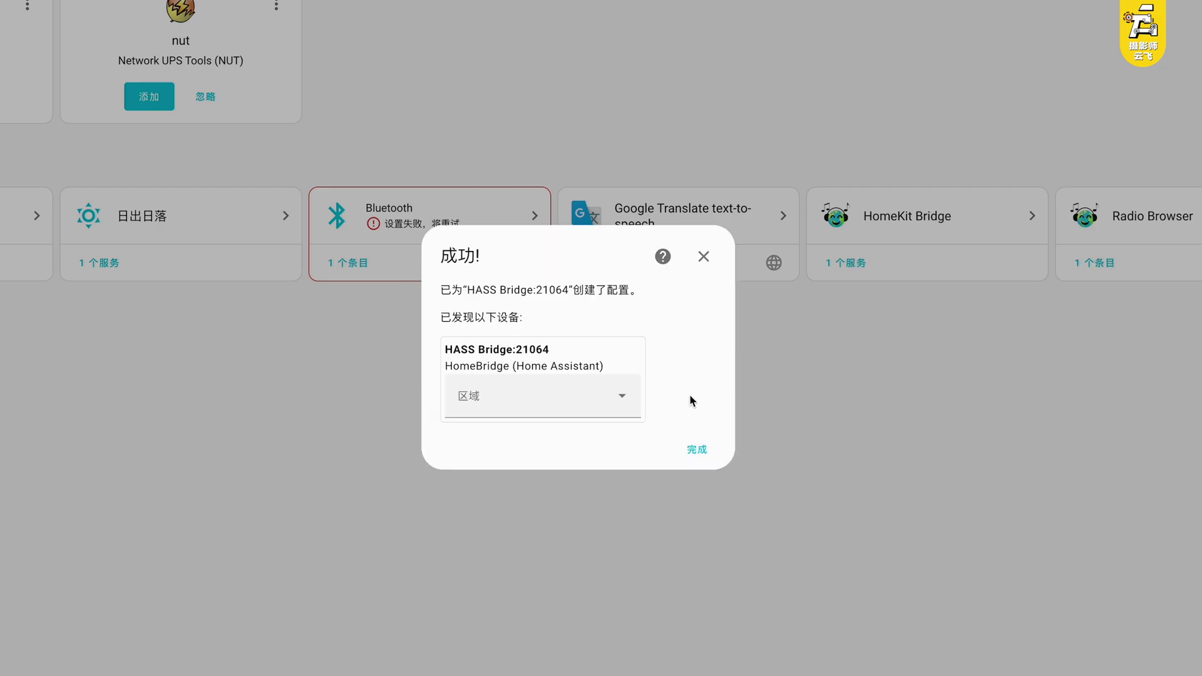
click(622, 399)
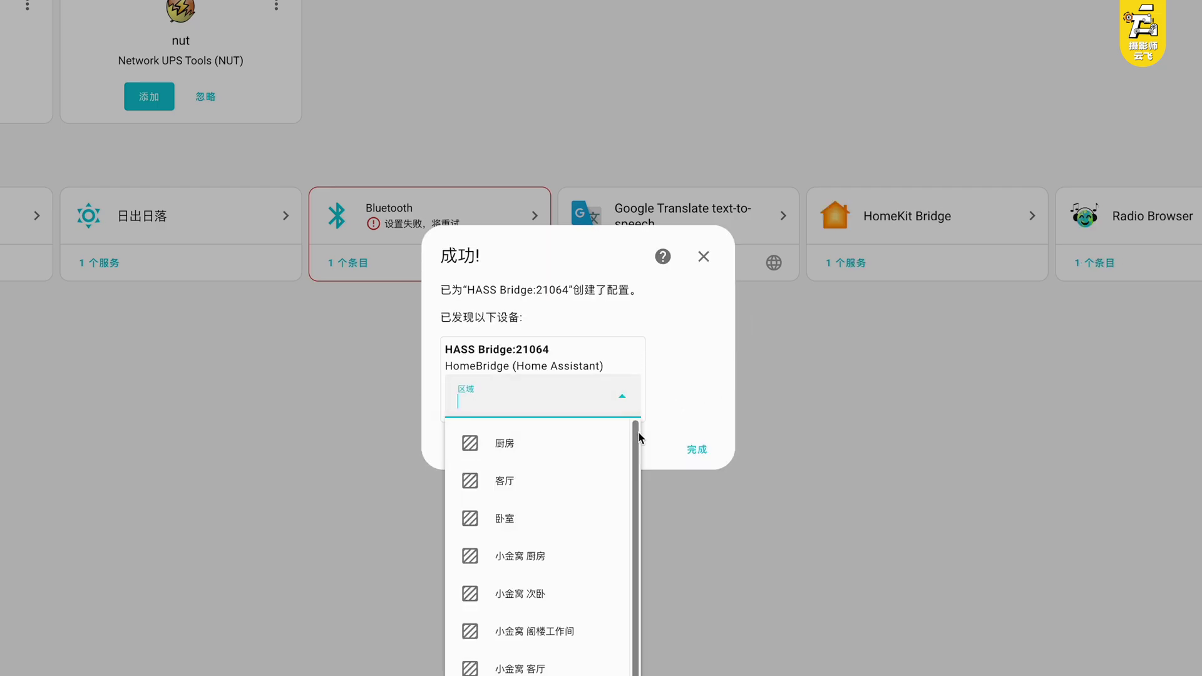
drag(636, 442, 655, 399)
click(655, 400)
click(696, 449)
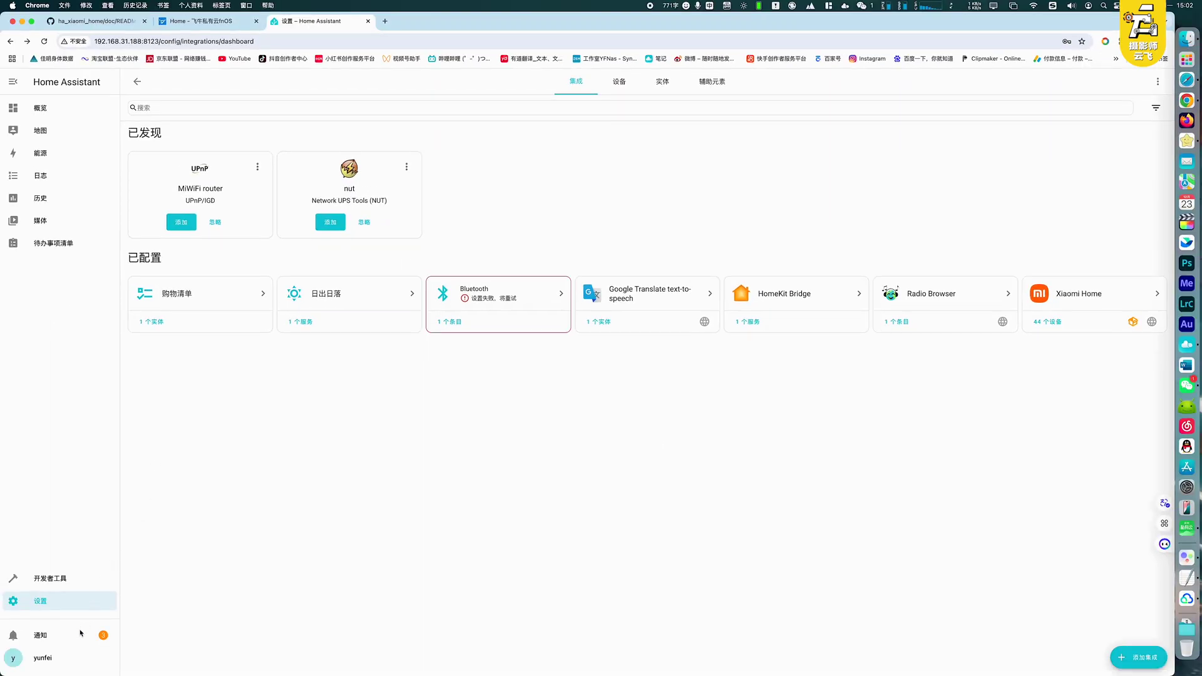
click(81, 633)
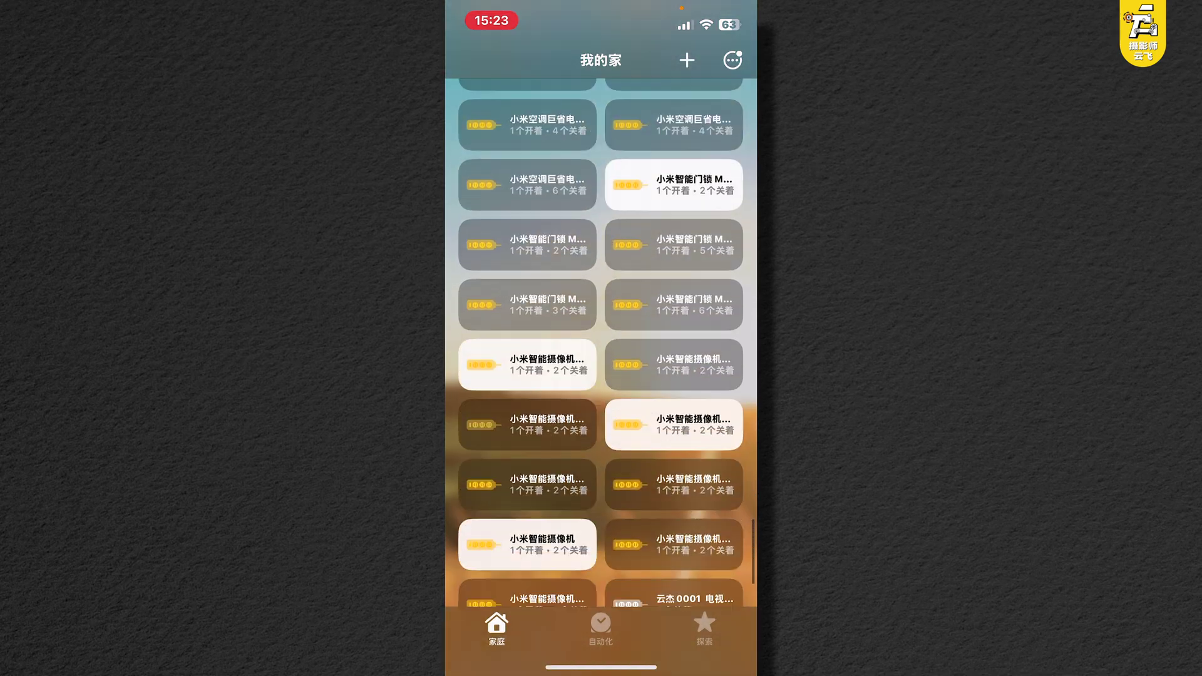
Look through the bridged accessories by room in the Apple Home app, including the 卧室, 厨房 and 客厅 sections
scroll(601, 313, down, 3)
scroll(601, 344, up, 15)
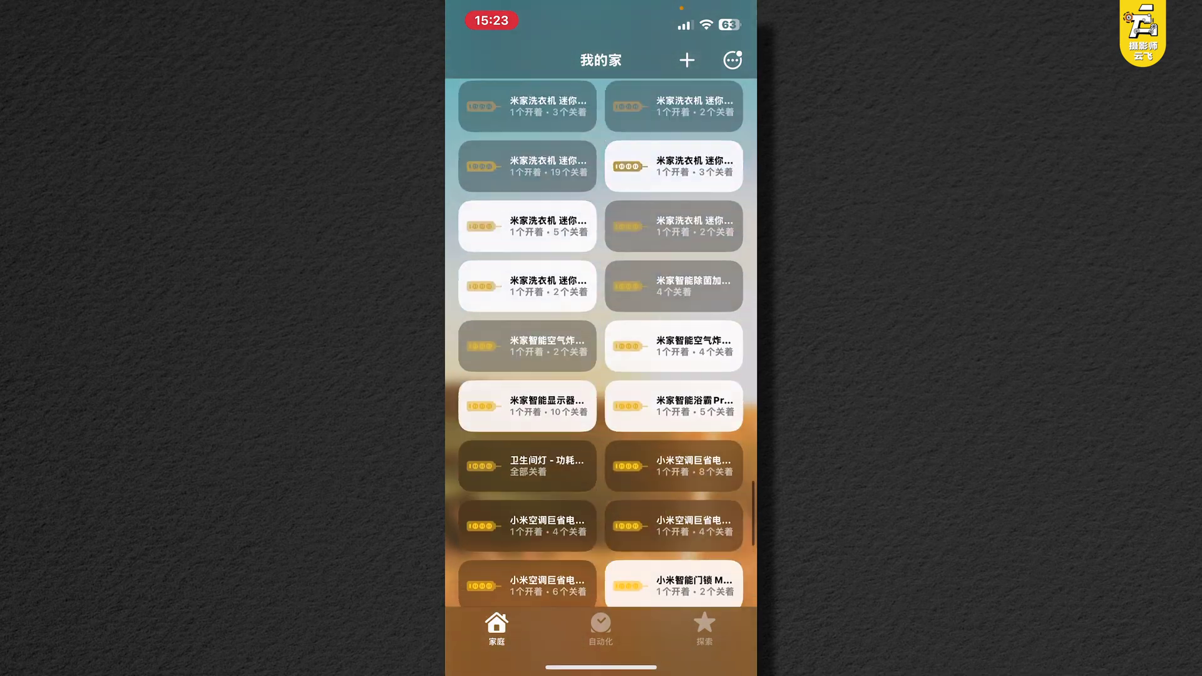
scroll(601, 344, up, 10)
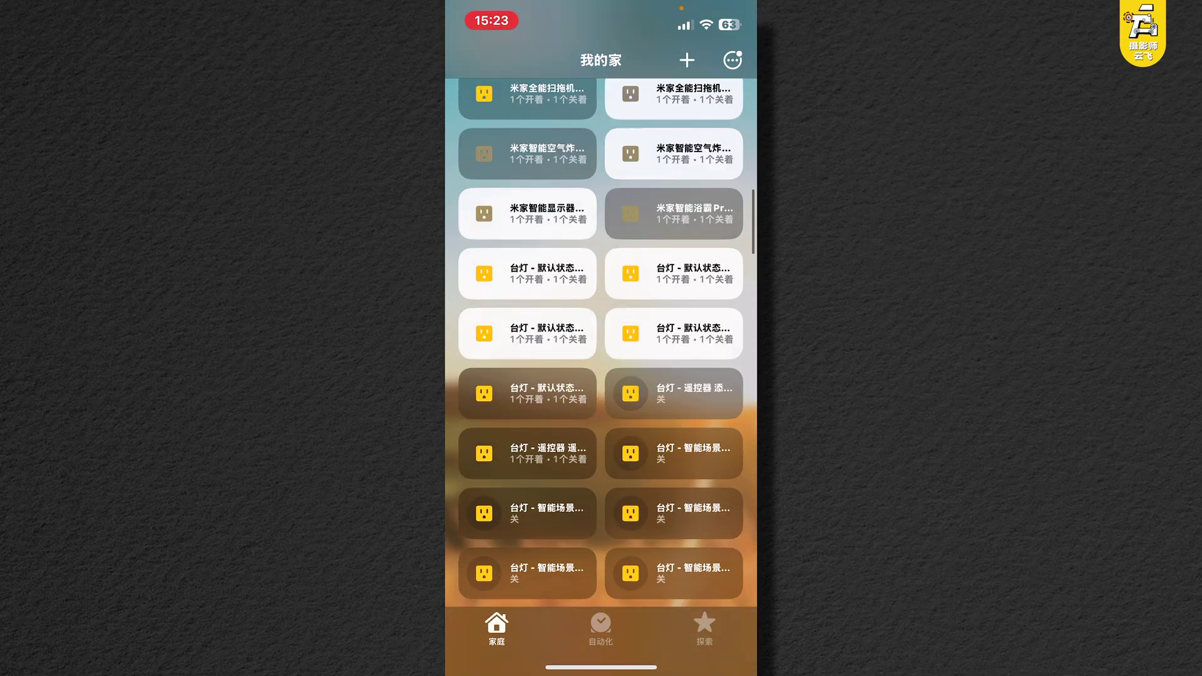
scroll(601, 345, up, 6)
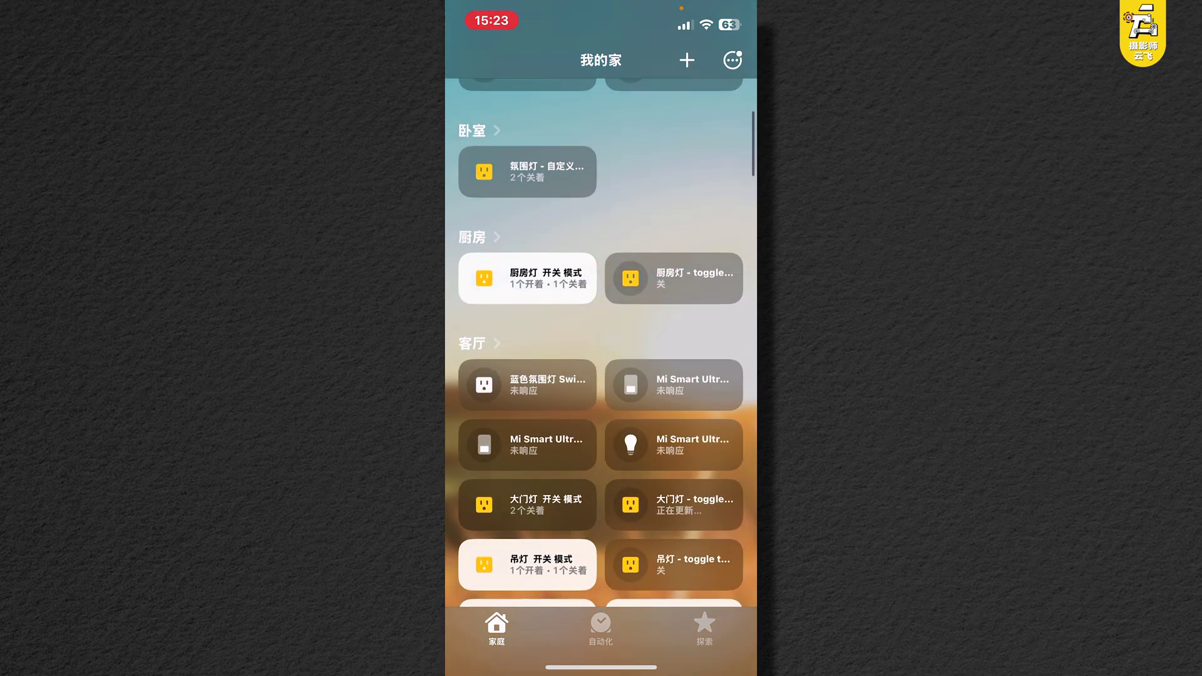
scroll(601, 344, down, 5)
scroll(601, 344, down, 3)
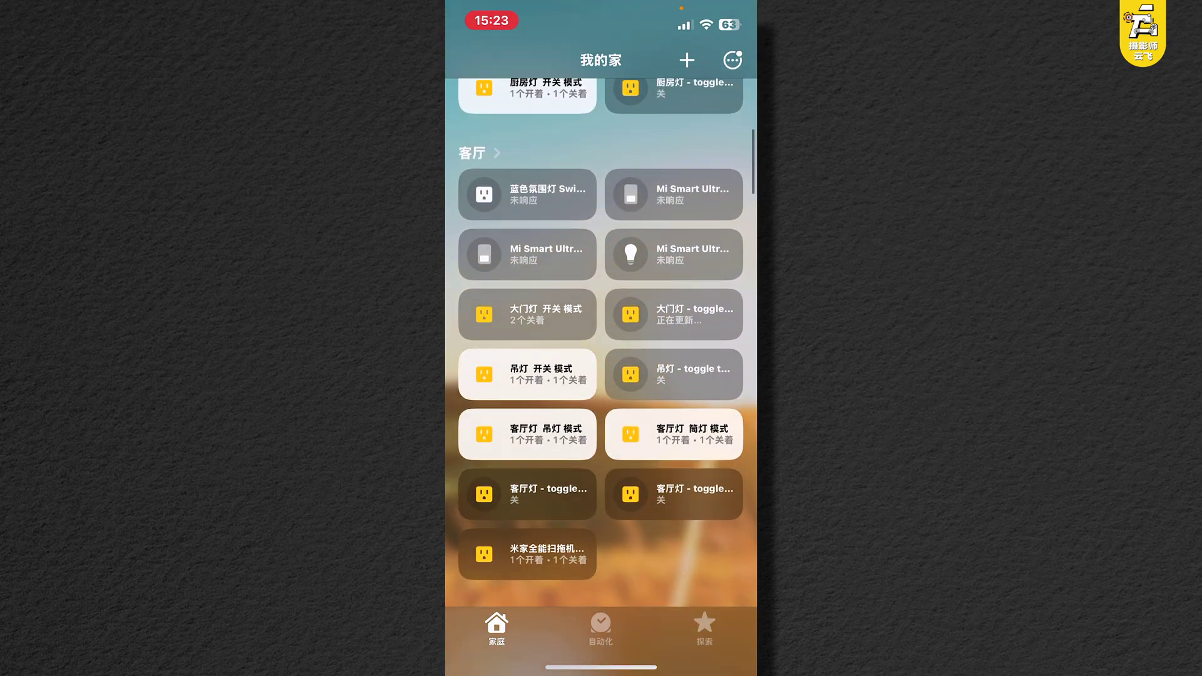
scroll(601, 344, down, 10)
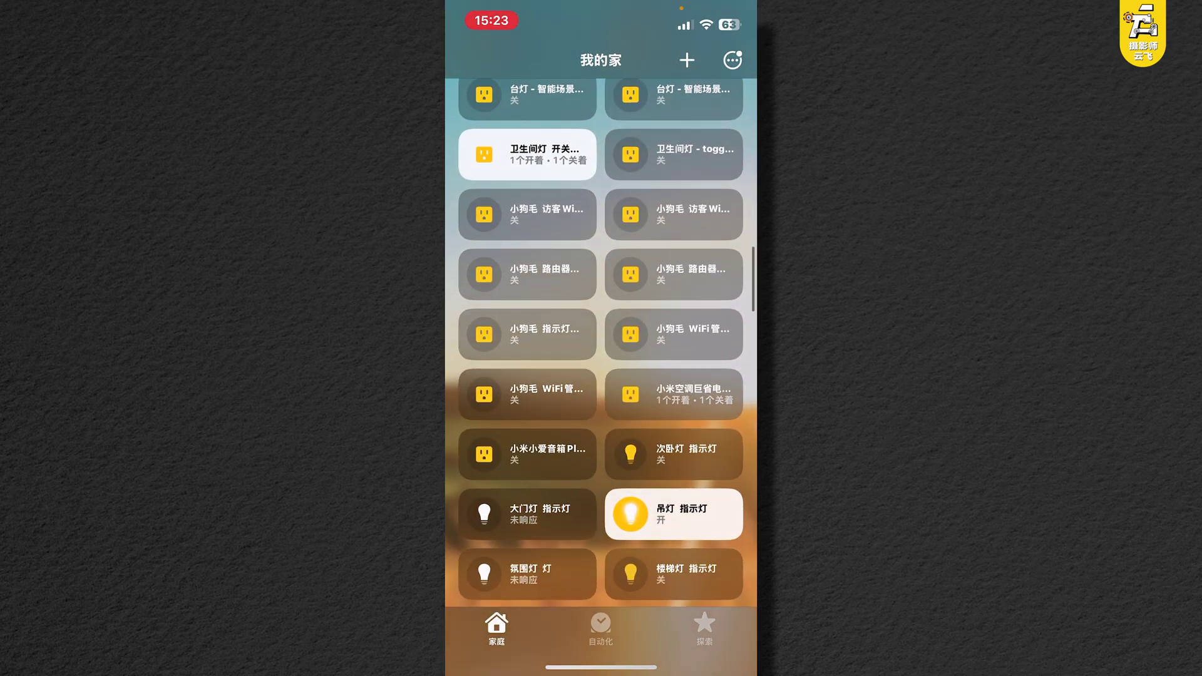
scroll(601, 344, down, 6)
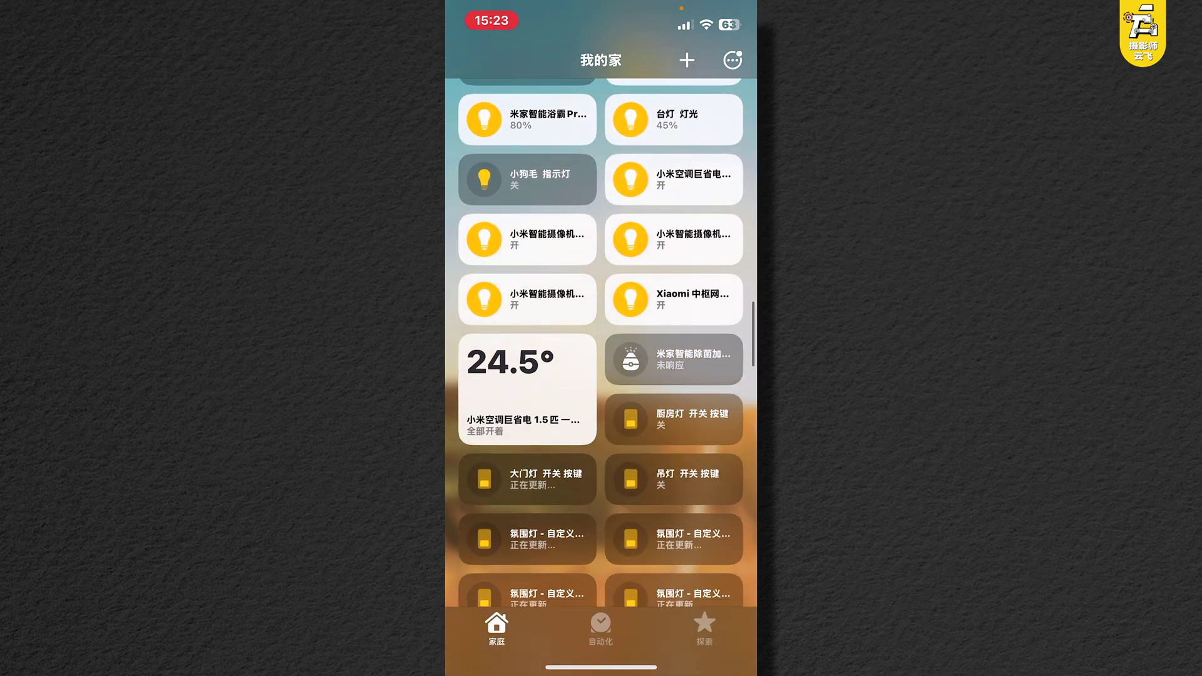
Check the control pages of the 小米空调巨省电 air conditioner and the 米家智能除菌加湿器 humidifier
click(527, 388)
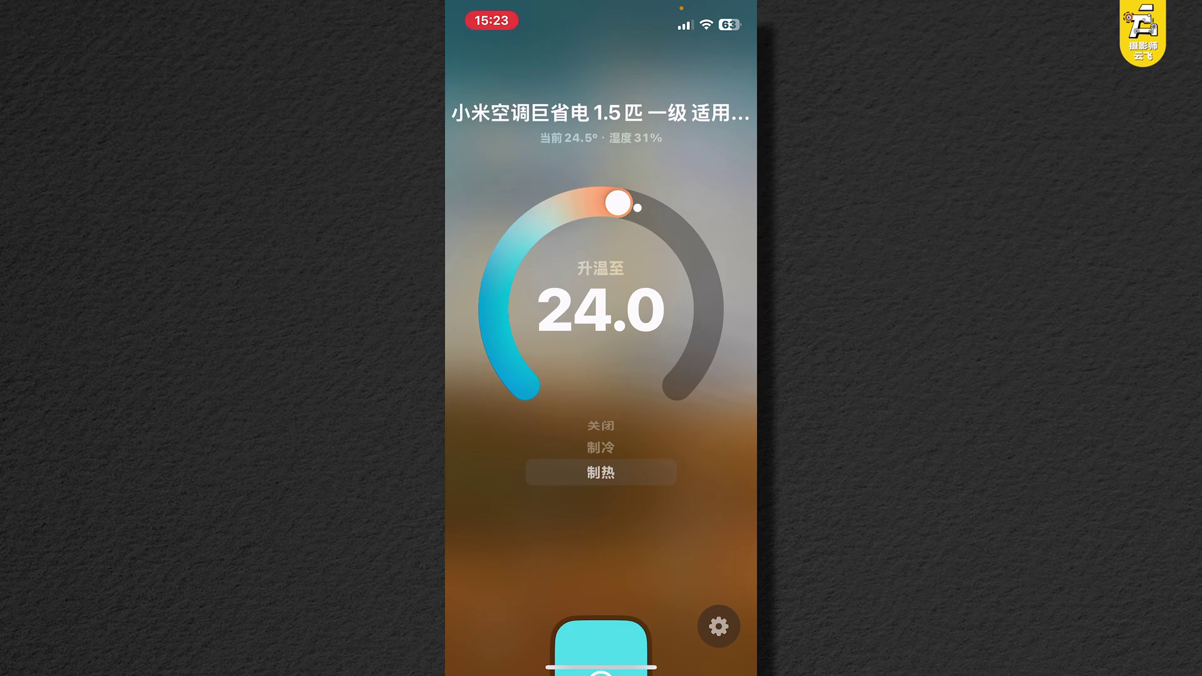
drag(601, 188, 601, 438)
click(674, 359)
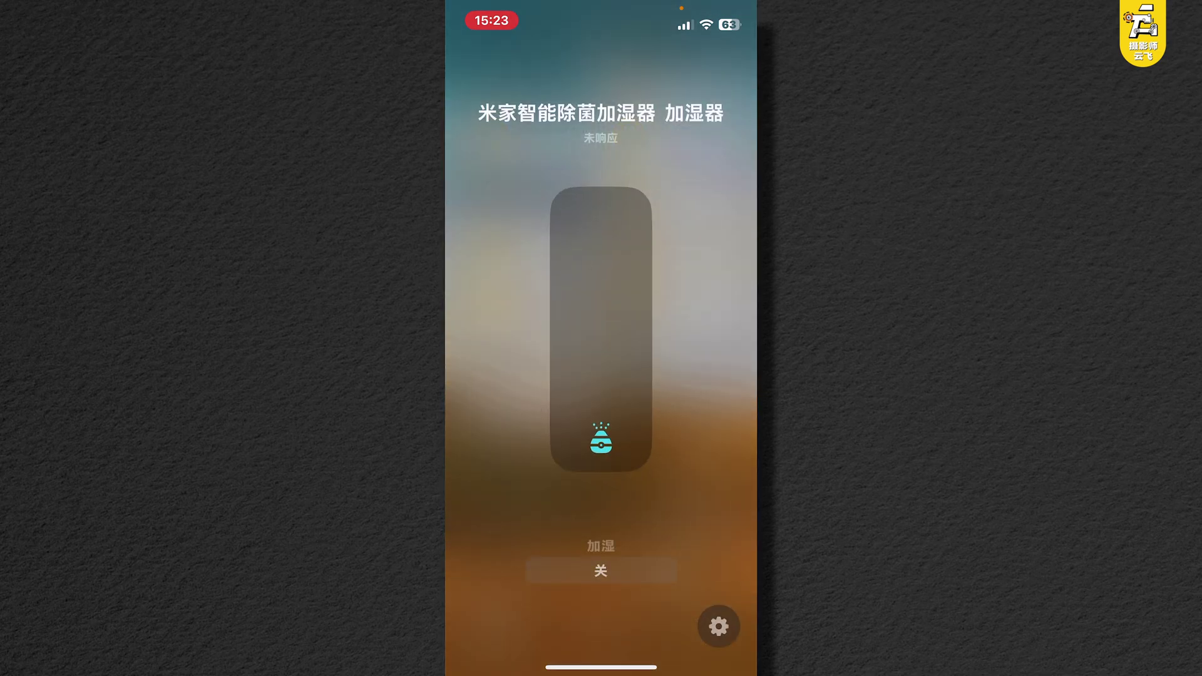
drag(601, 188, 601, 438)
View the brightness and colour controls of the 米家智能显示器挂灯1S 2 lamp among the home's lights
scroll(601, 344, up, 3)
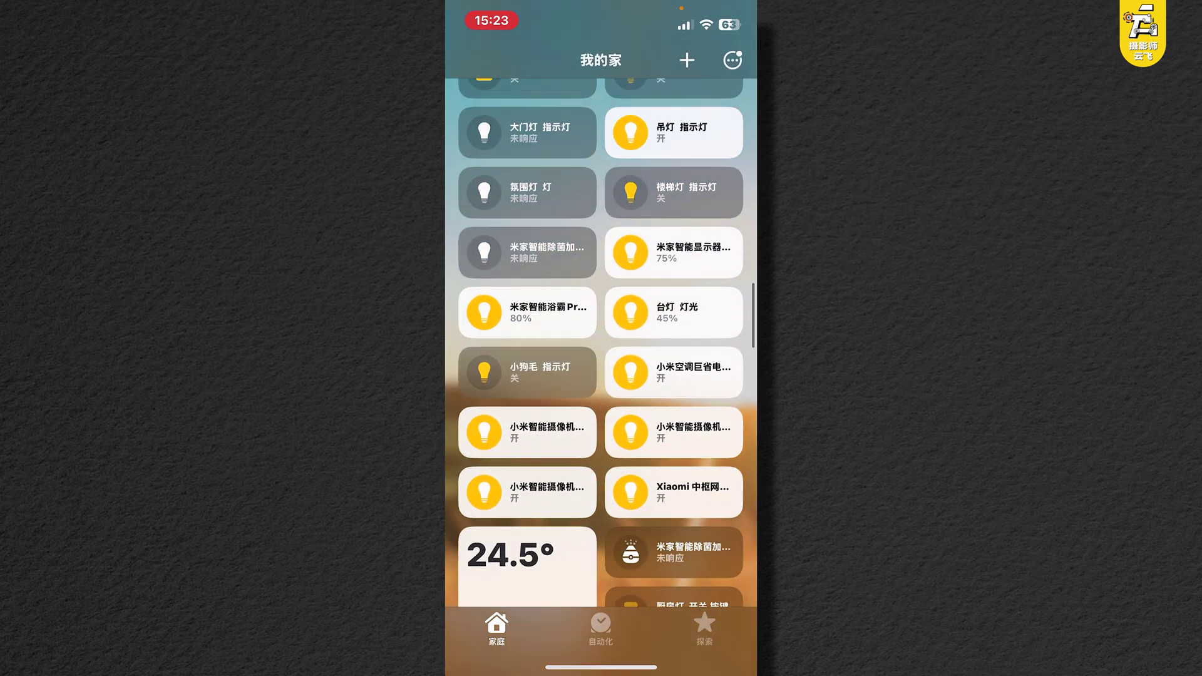
scroll(600, 344, up, 3)
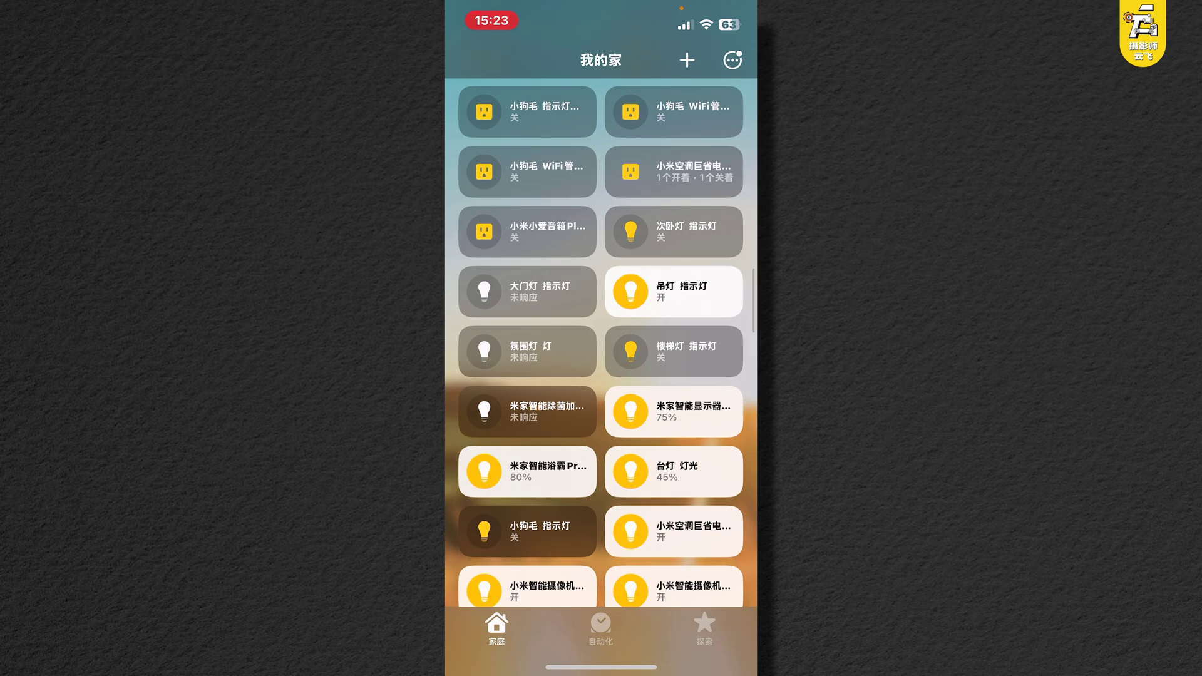
scroll(601, 345, down, 1)
click(688, 344)
click(601, 600)
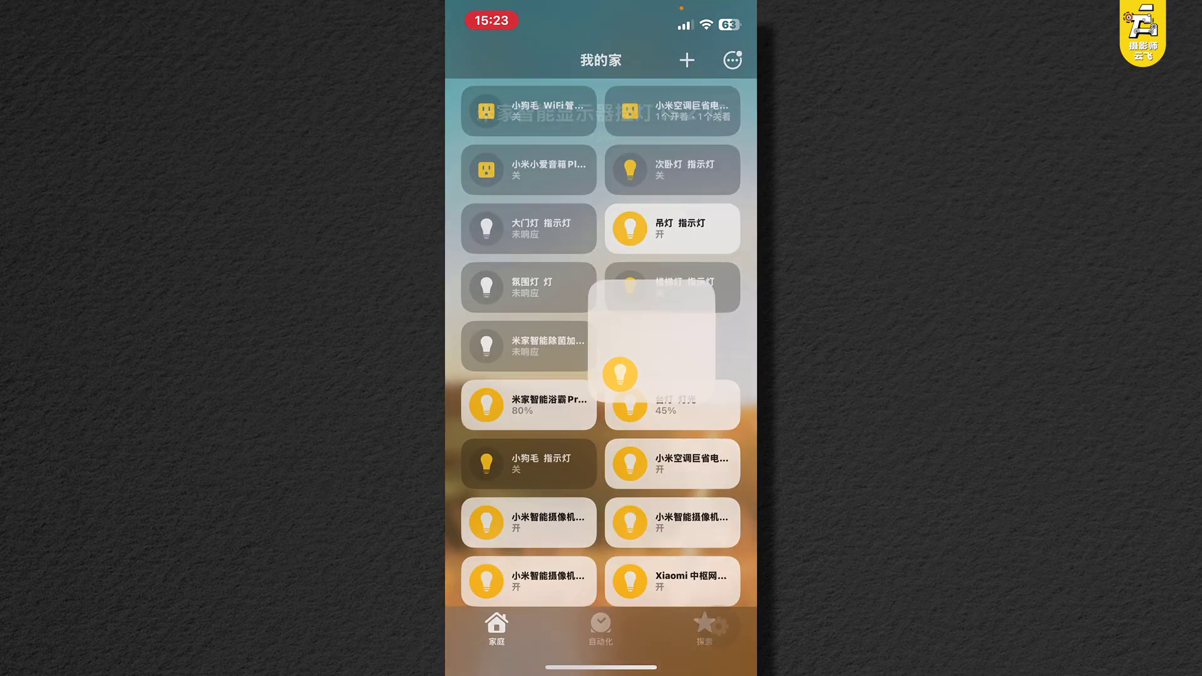
click(674, 346)
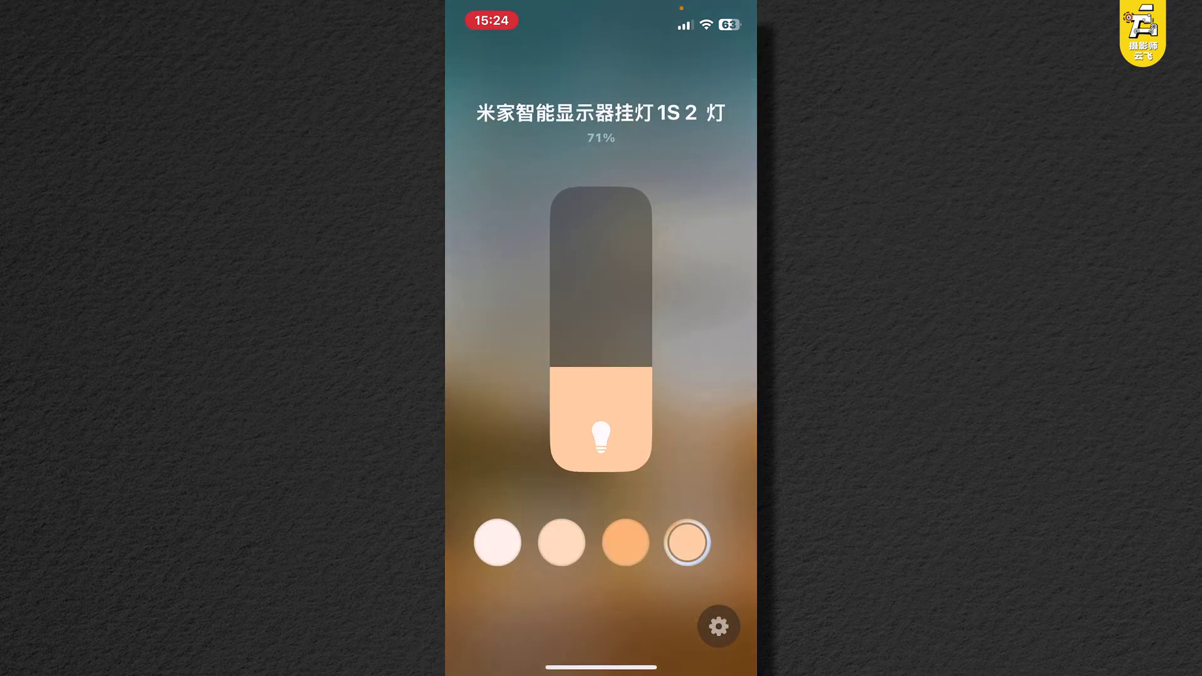
click(601, 601)
Find the 卫生间灯 功耗改变 scan 窗口值 accessory near the end of the list and review its switches
scroll(601, 338, down, 10)
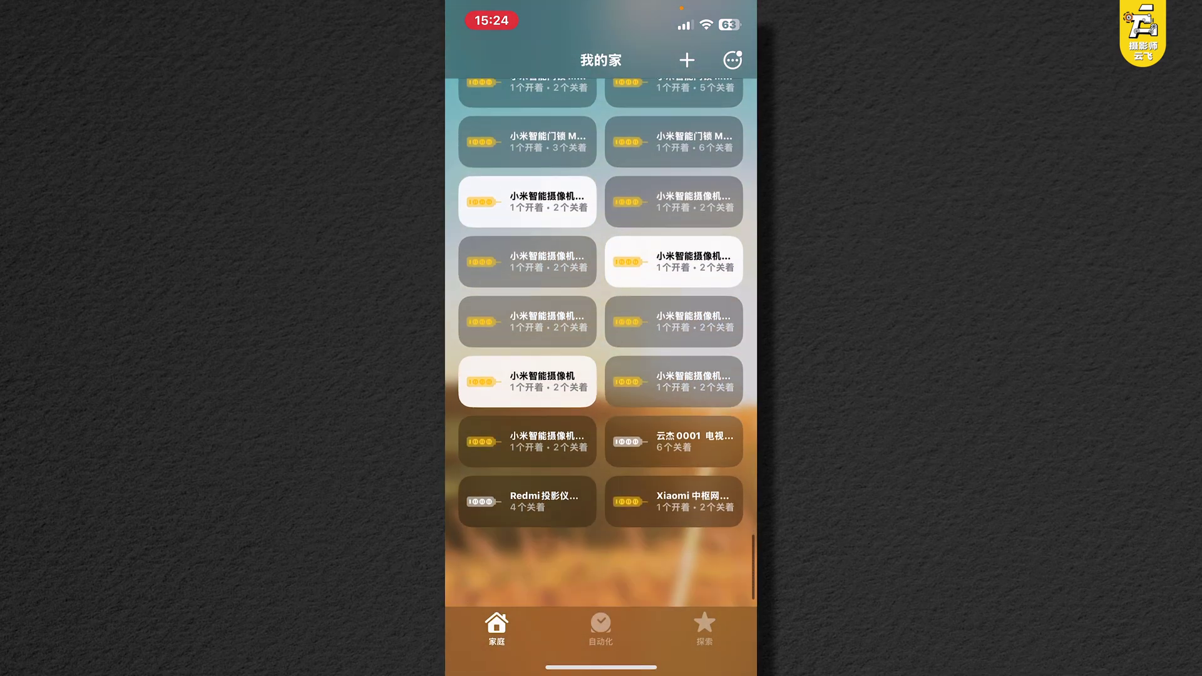
scroll(601, 338, up, 10)
click(528, 415)
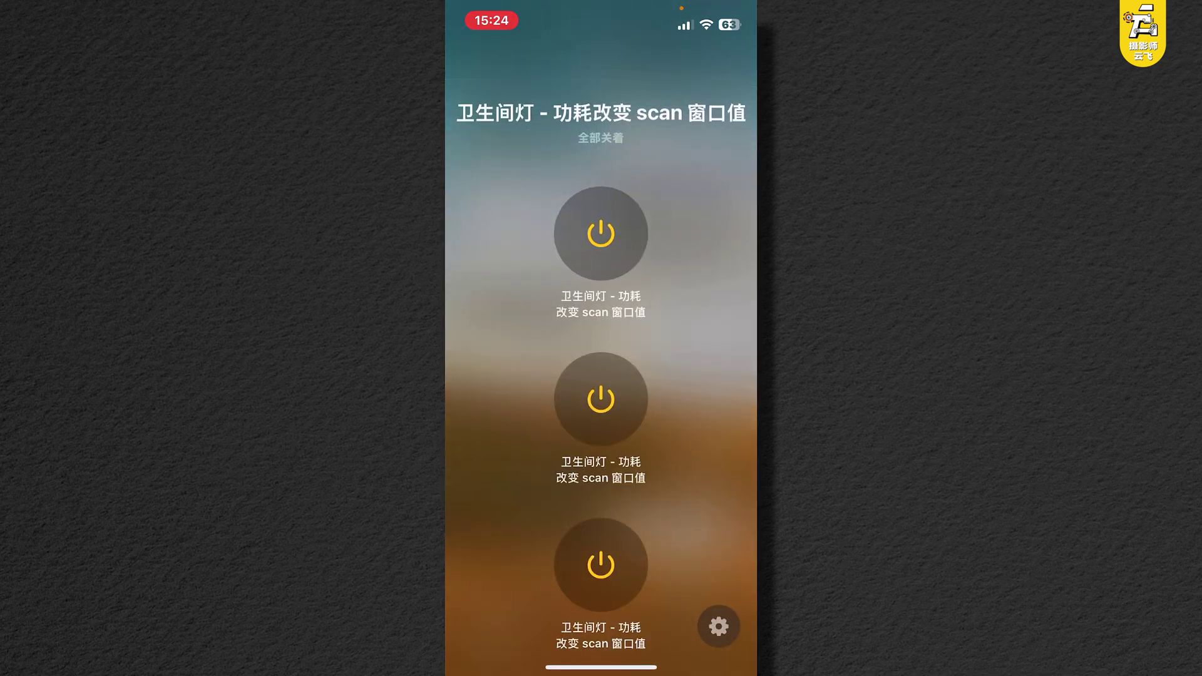
scroll(601, 338, down, 2)
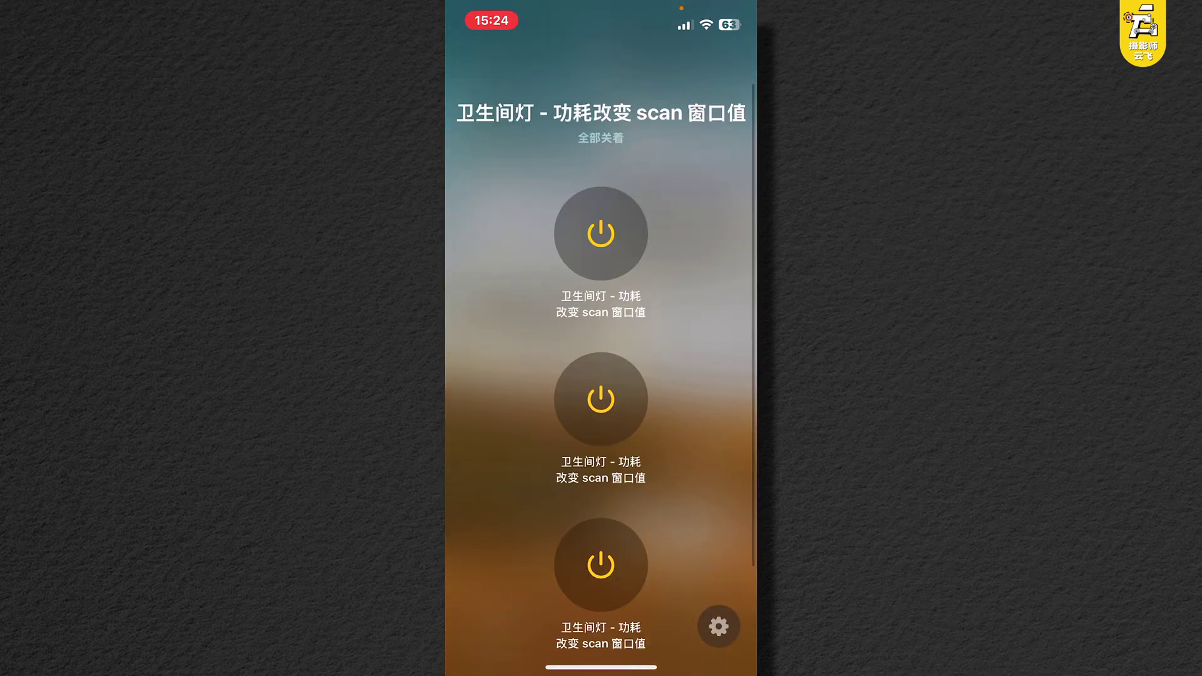
scroll(601, 338, up, 5)
Review the 风感 switches of the 小米空调巨省电 air conditioner and the 预约洗衣状态 switches of the 米家洗衣机
click(674, 424)
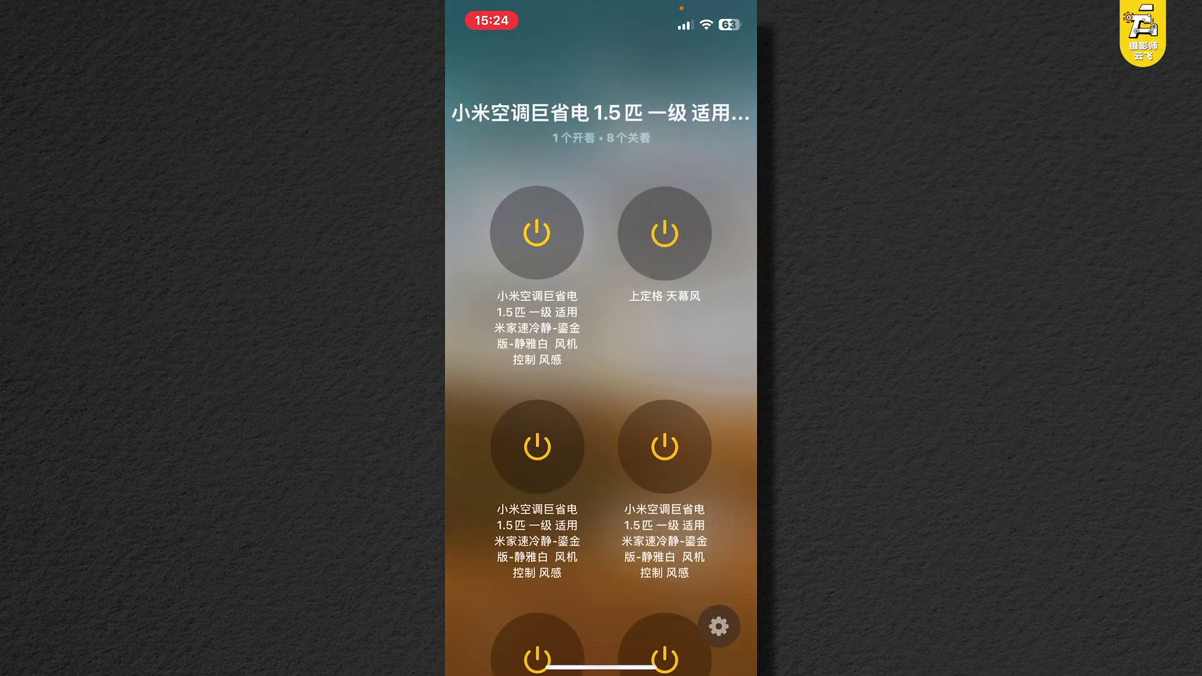
scroll(601, 338, down, 5)
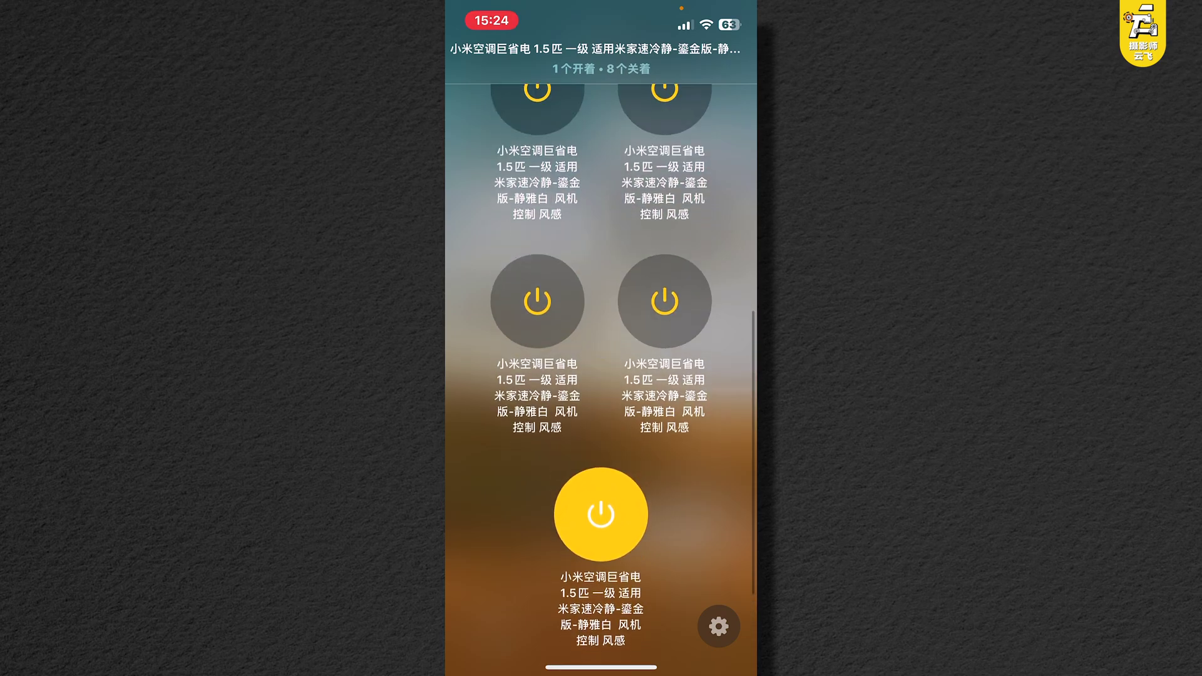
scroll(601, 338, up, 5)
click(523, 336)
scroll(601, 338, down, 3)
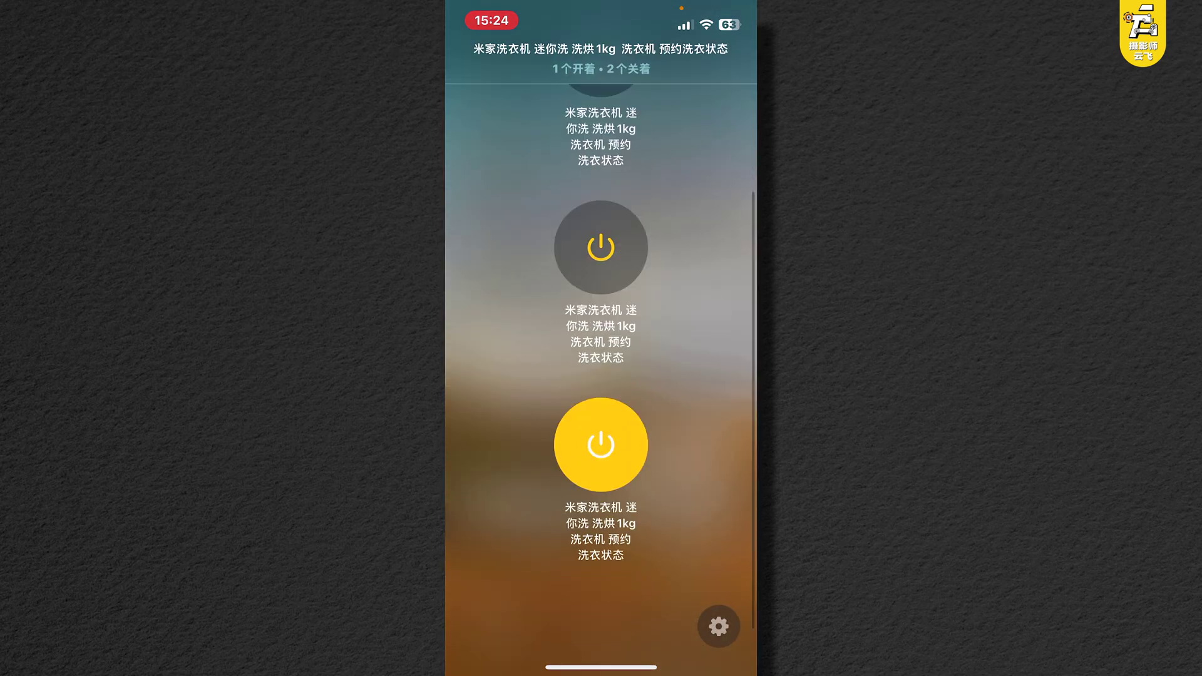
scroll(600, 338, up, 5)
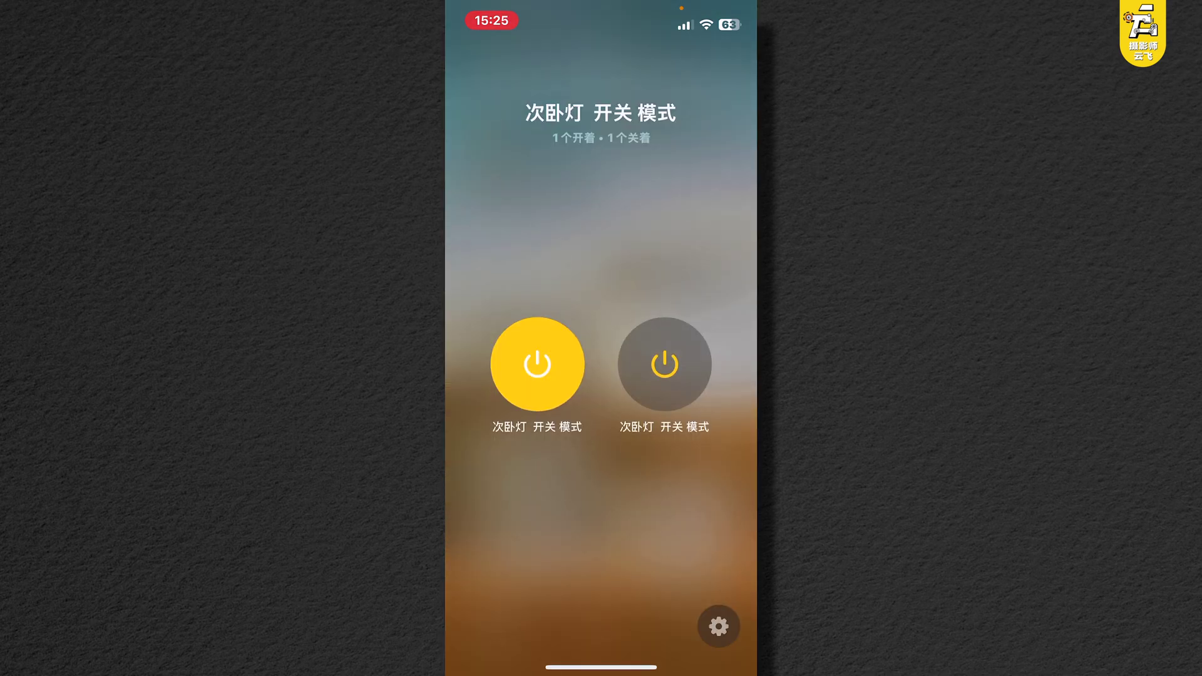
Check the 次卧灯 开关 模式 switches and the custom-service switches of the 米家智能空气炸锅 4.5L
scroll(601, 338, up, 5)
click(527, 394)
scroll(601, 338, up, 5)
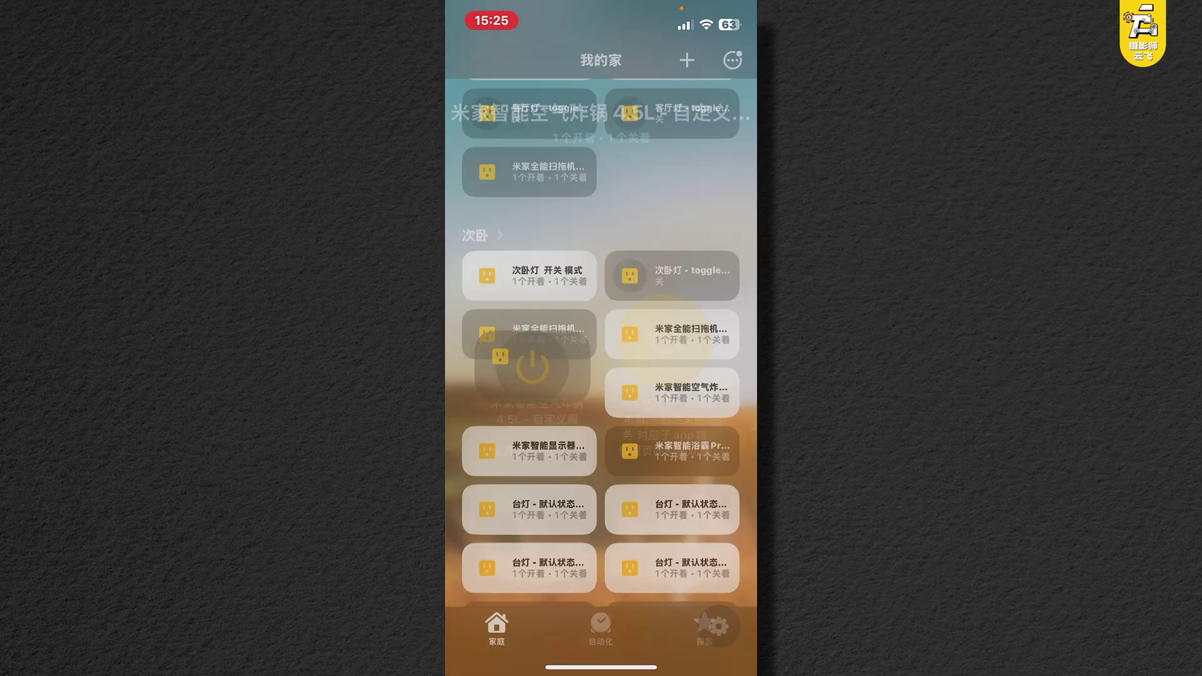
Look back from the camera entries to the lights and sockets, and check the 卫生间灯 toggle accessory
scroll(601, 338, down, 15)
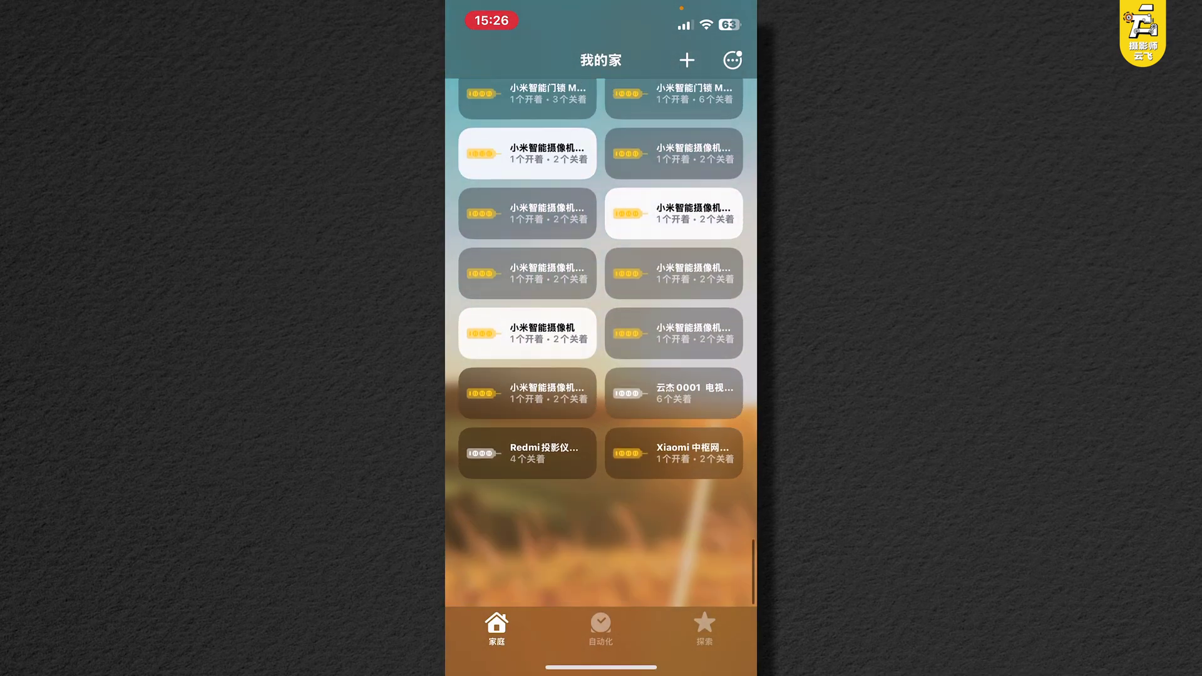
scroll(601, 338, up, 10)
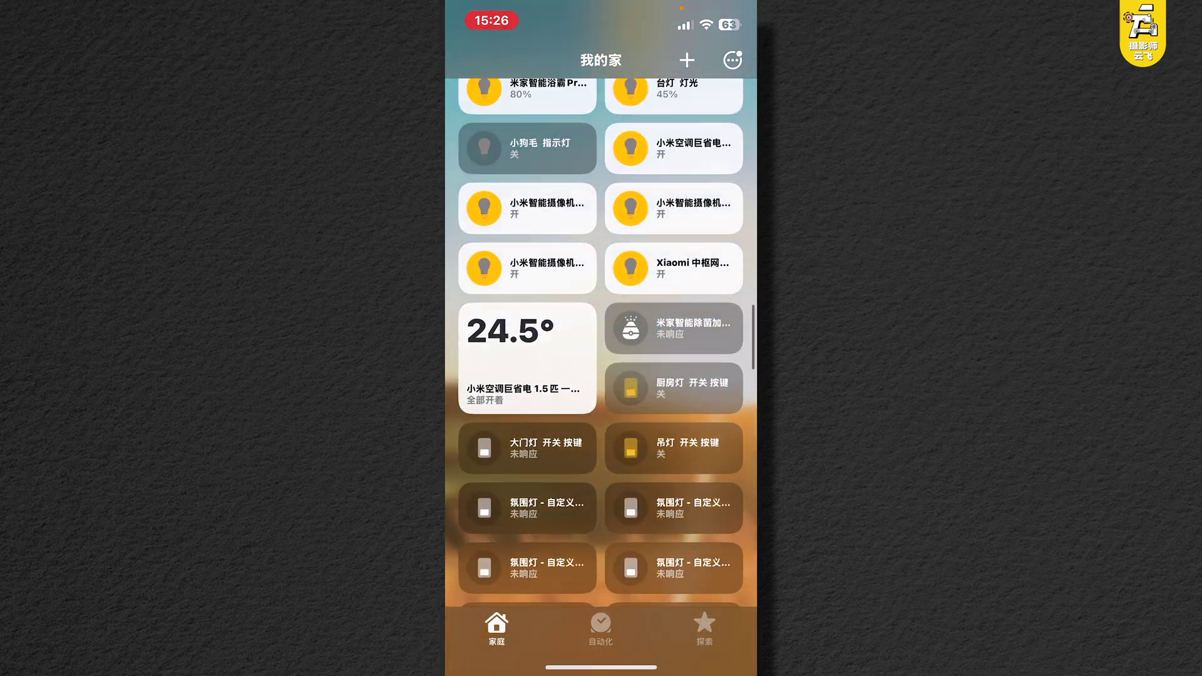
scroll(601, 338, up, 5)
click(674, 153)
click(600, 501)
scroll(601, 338, up, 2)
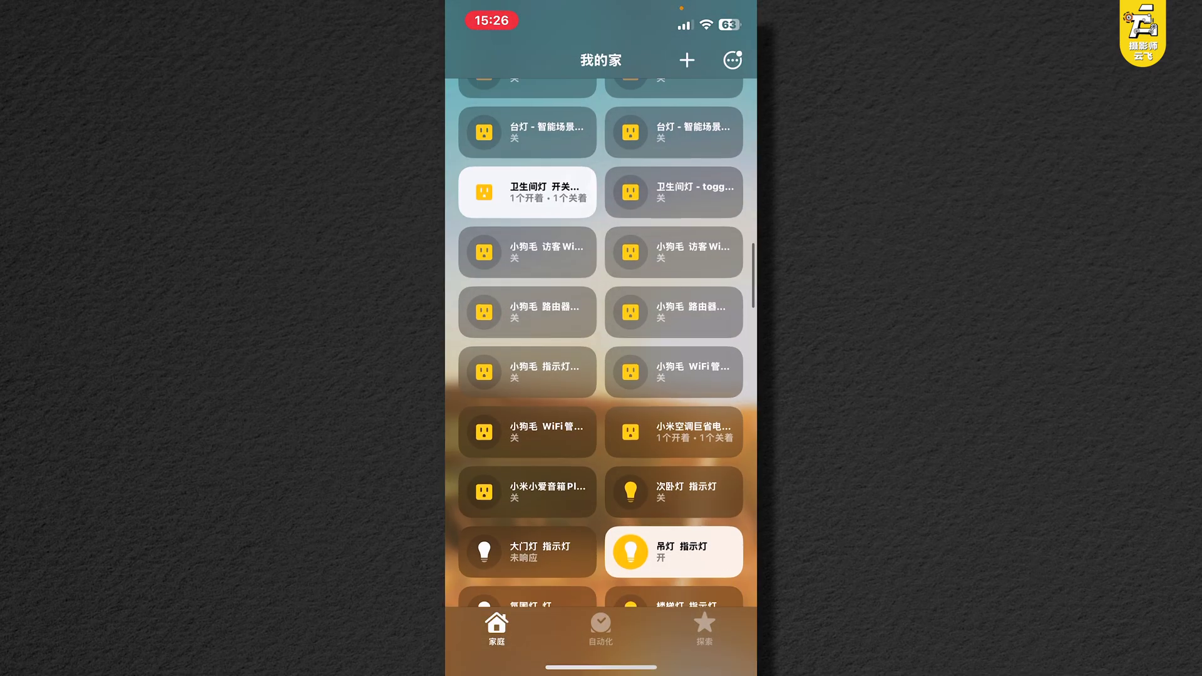
click(688, 192)
click(601, 501)
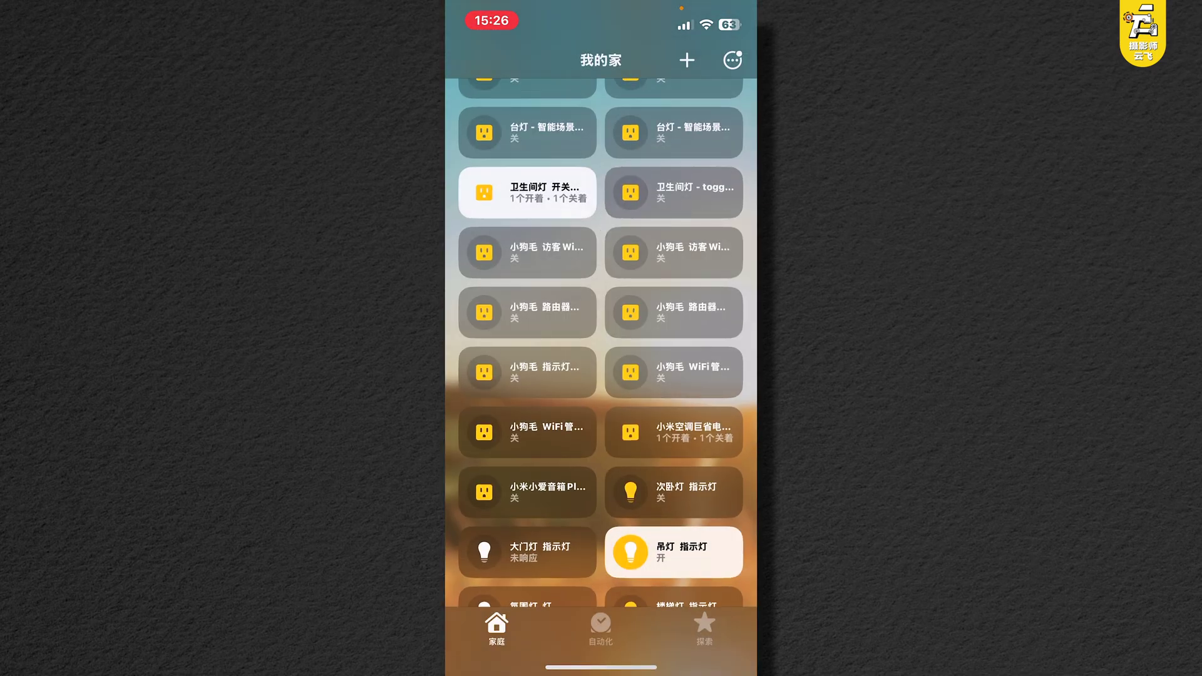
Examine the washing machine, speaker, door lock and camera accessories through to the end of the home's list
scroll(600, 338, down, 15)
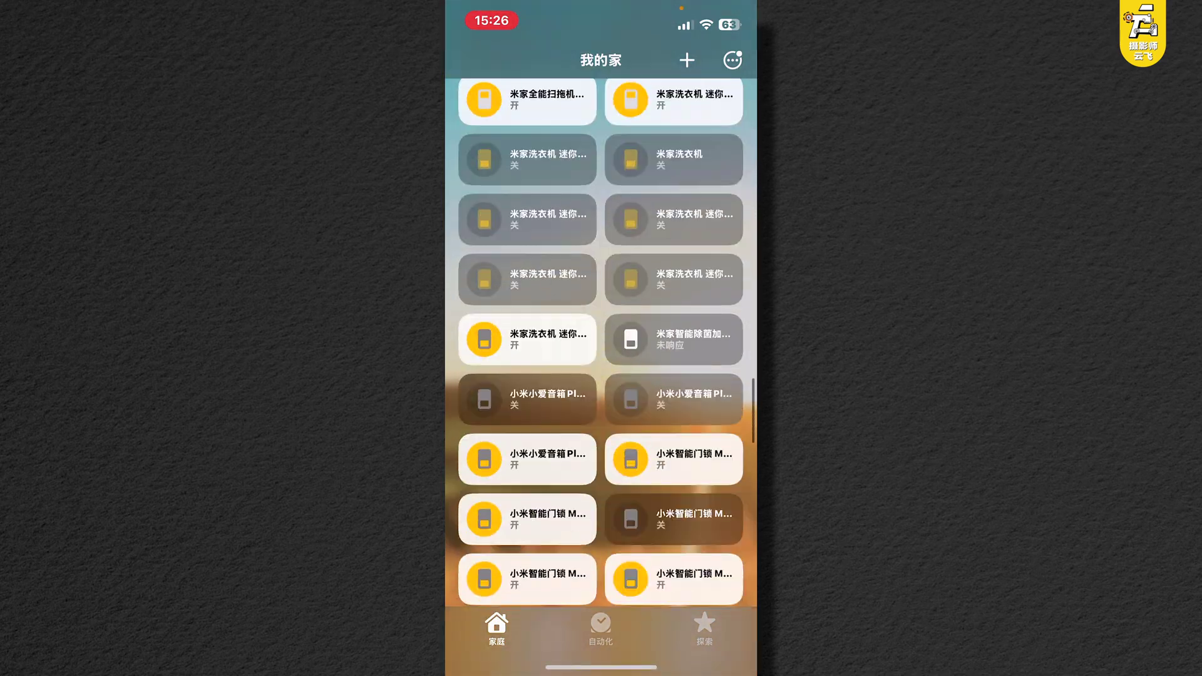
scroll(601, 338, down, 5)
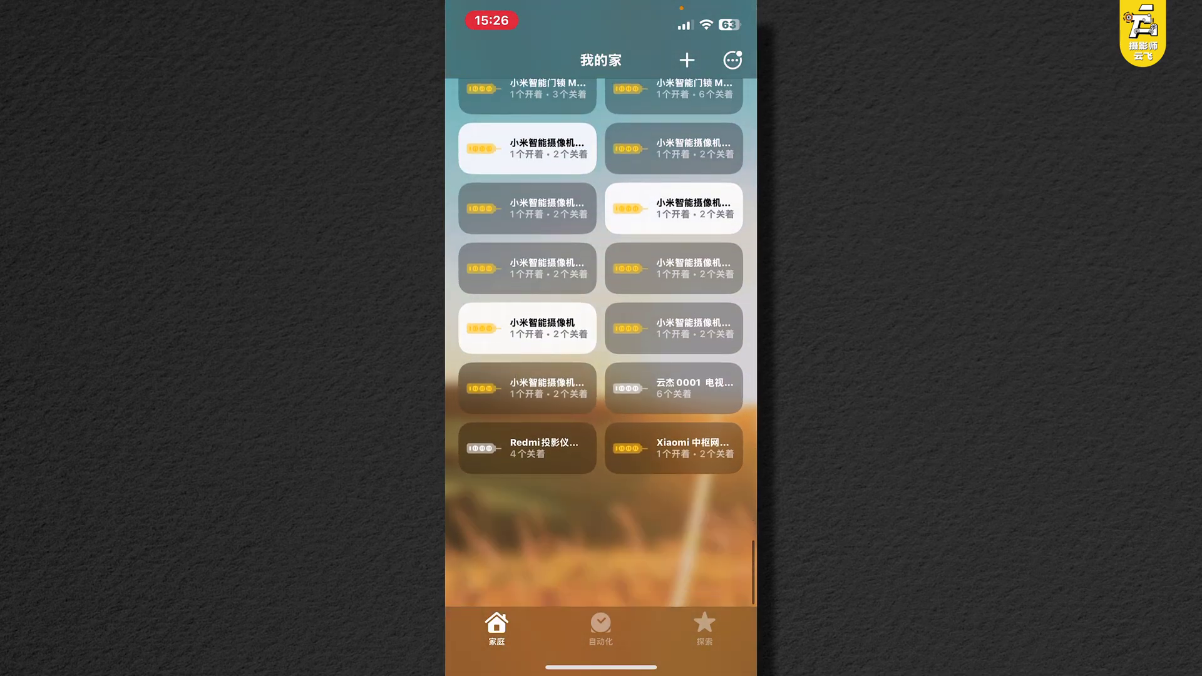
scroll(601, 338, up, 7)
scroll(601, 338, up, 1)
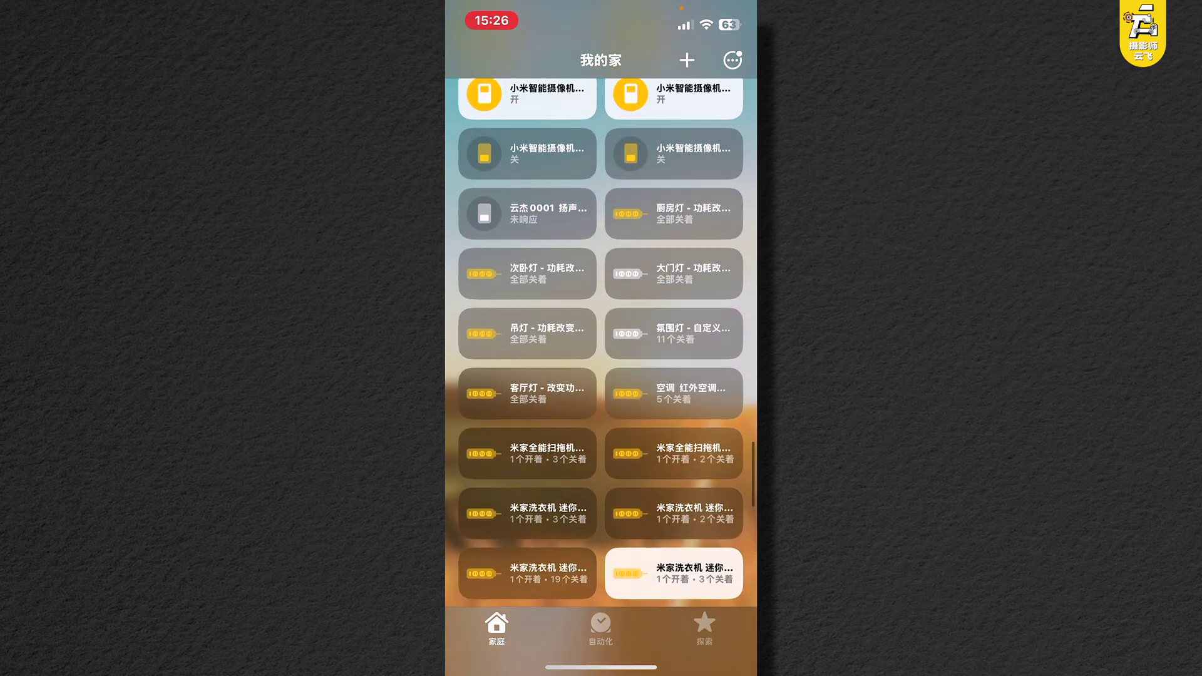
scroll(600, 338, up, 3)
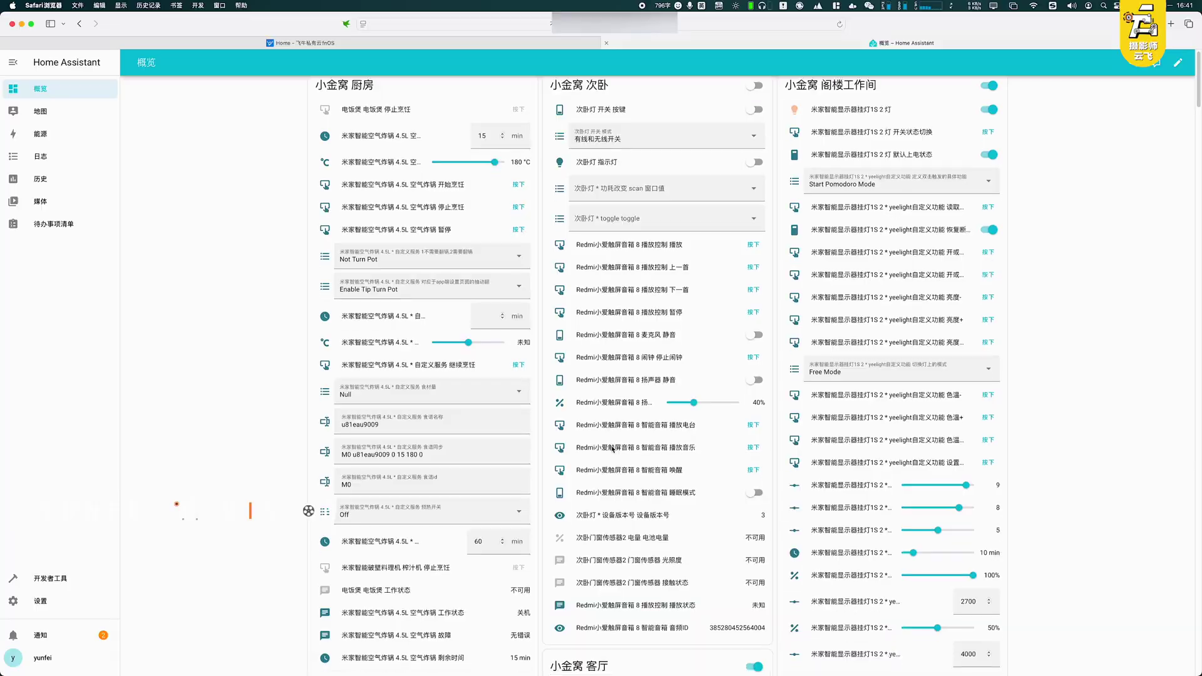
Switch to Home Assistant and look through the 小金窝 room cards and sensors on the 概览 dashboard
scroll(612, 448, down, 5)
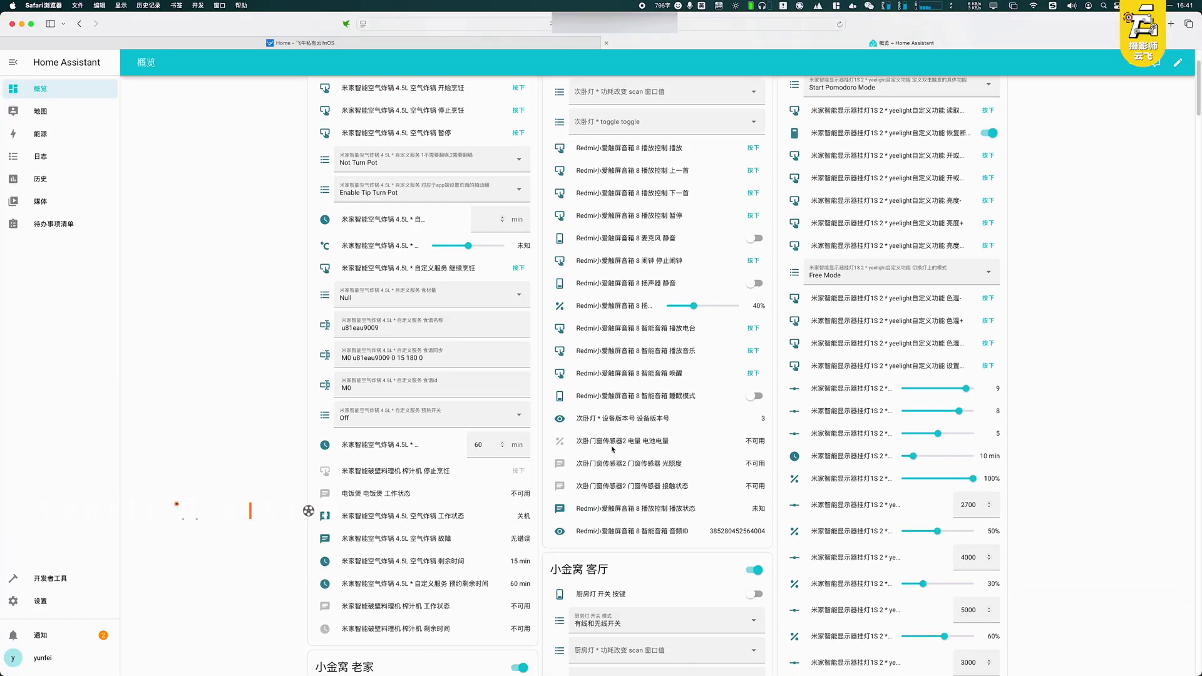
scroll(612, 449, down, 15)
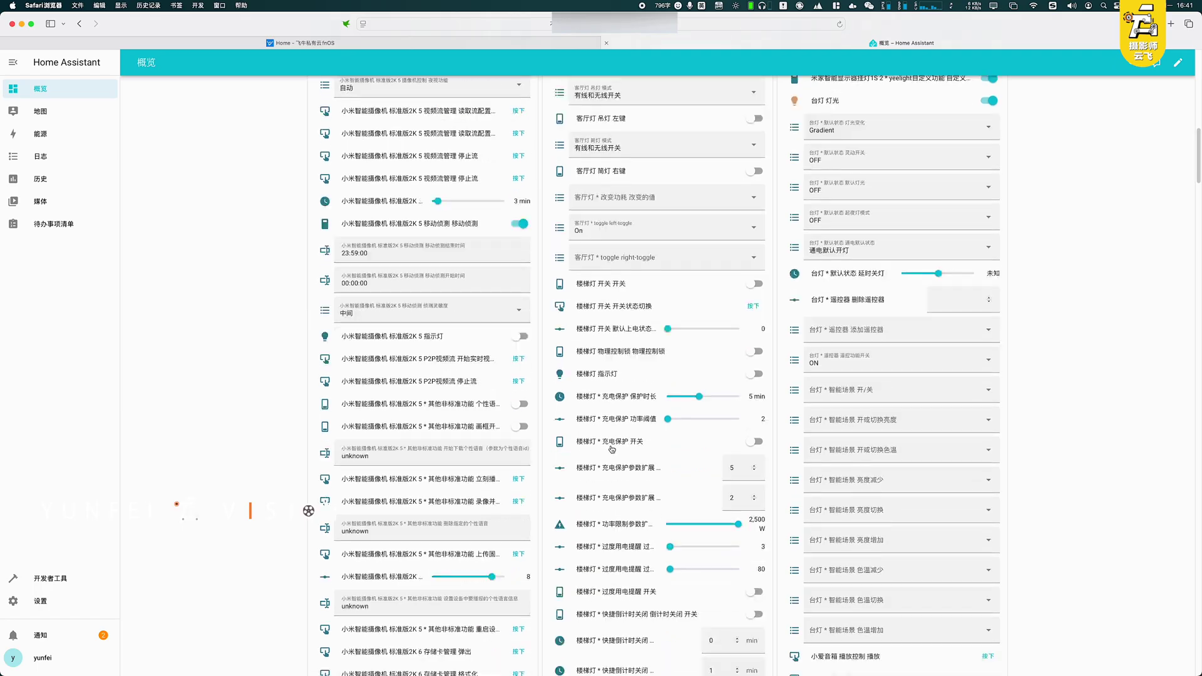
scroll(612, 449, down, 10)
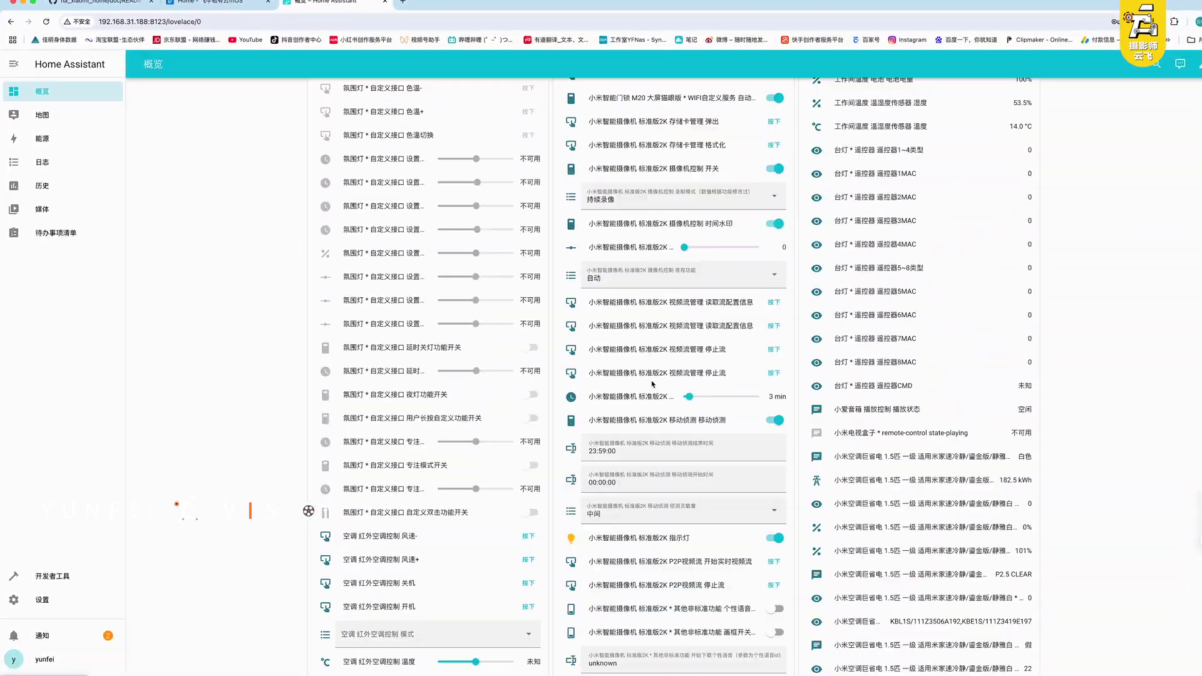
scroll(652, 384, down, 20)
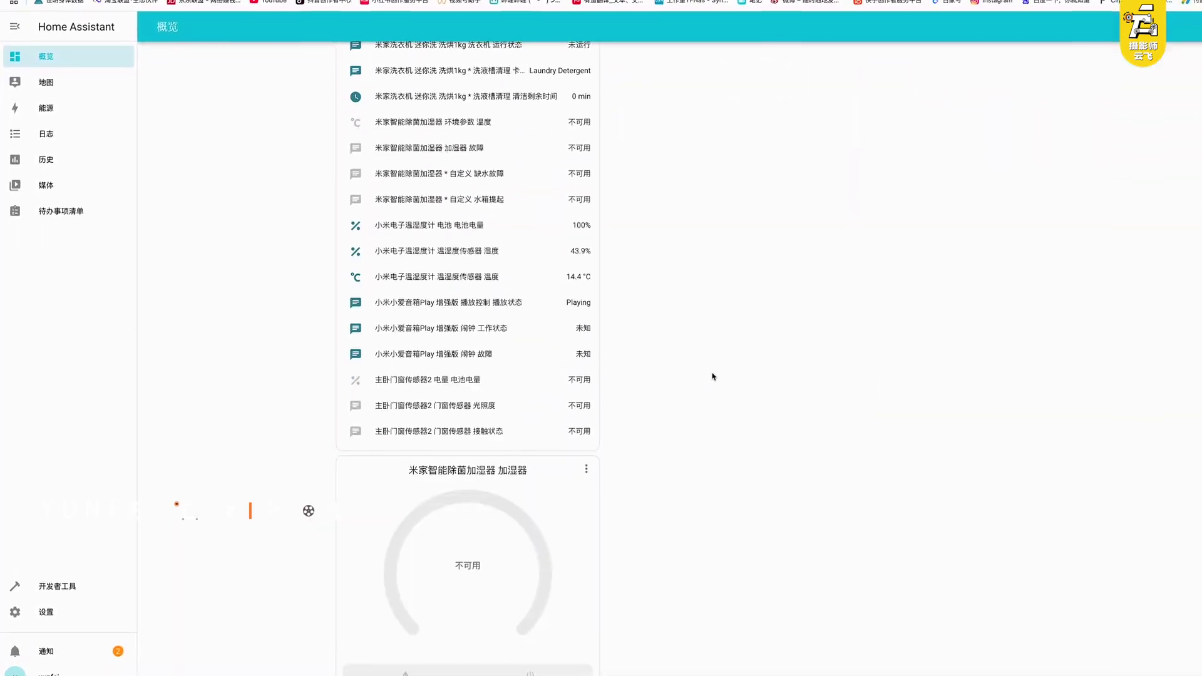